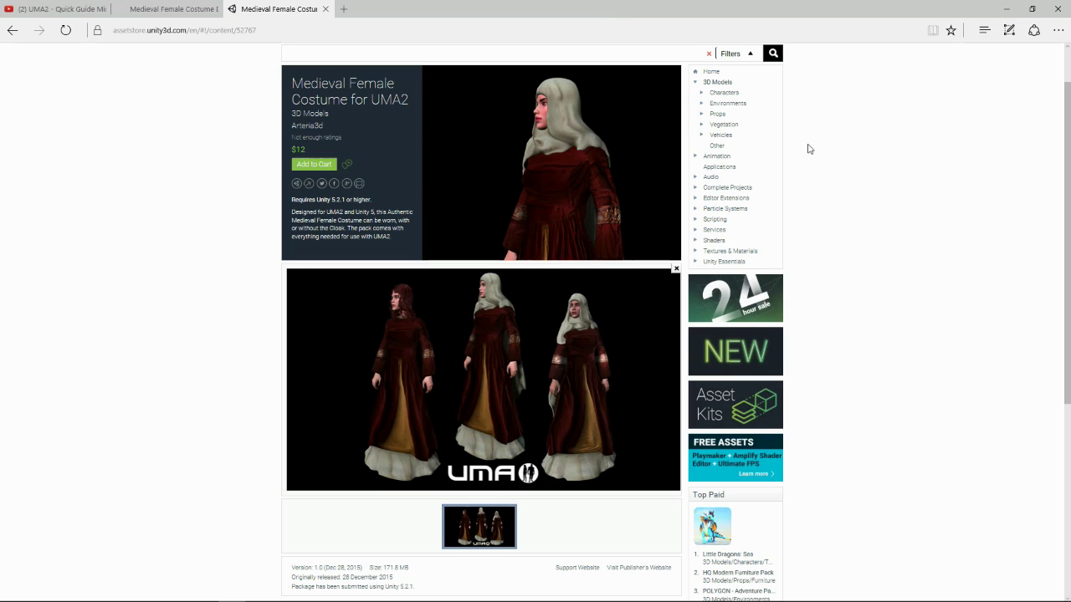
click(175, 14)
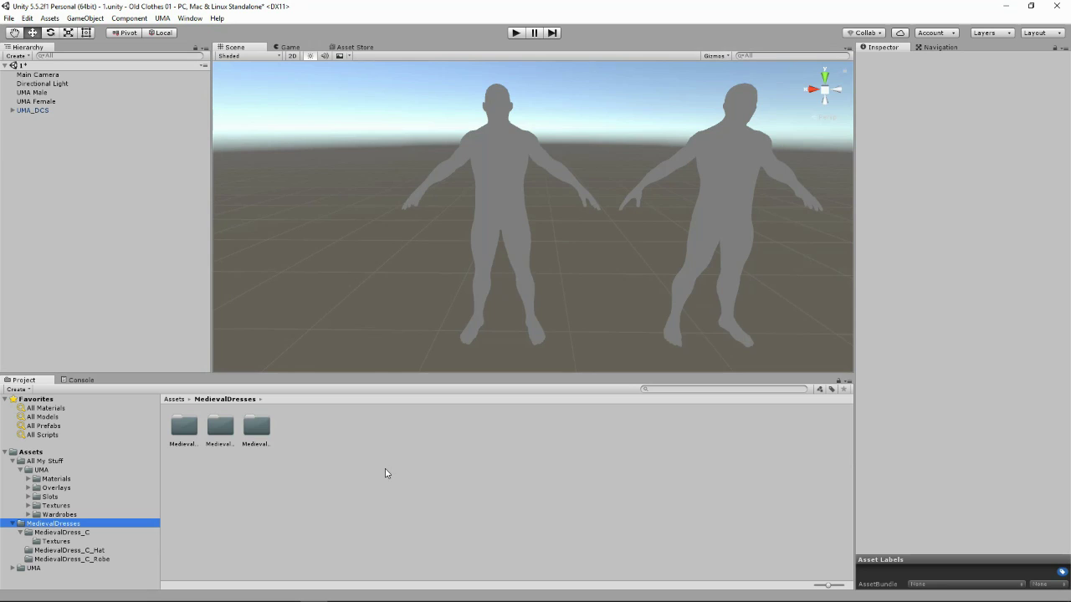
- Examine the overlay material, overlay, slot and textures in MedievalDress_C, plus the contents of the MedievalDress_C_Hat and MedievalDress_C_Robe folders
click(67, 533)
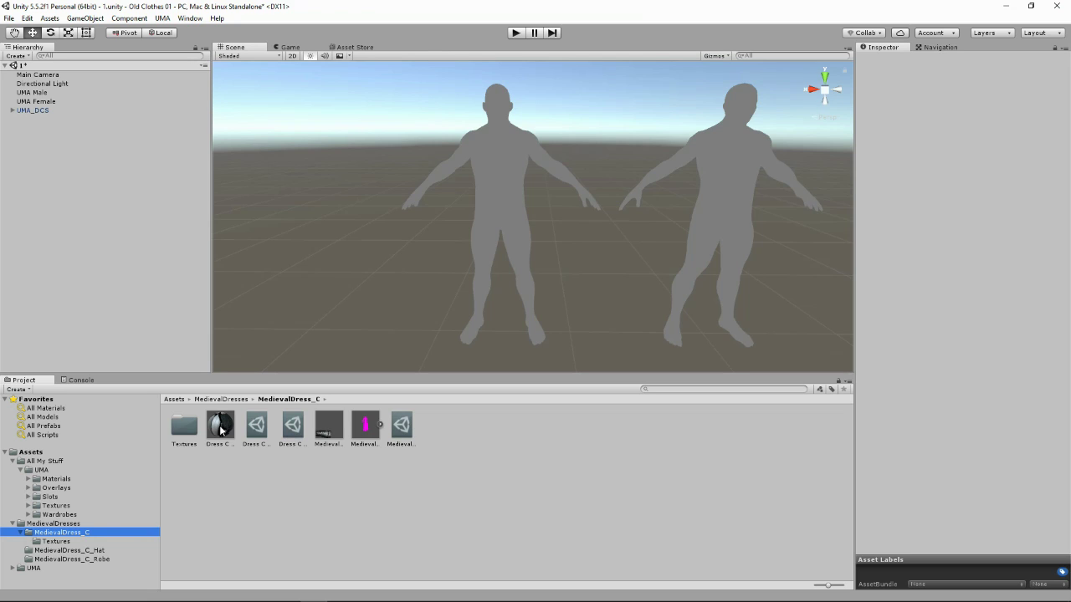
click(266, 426)
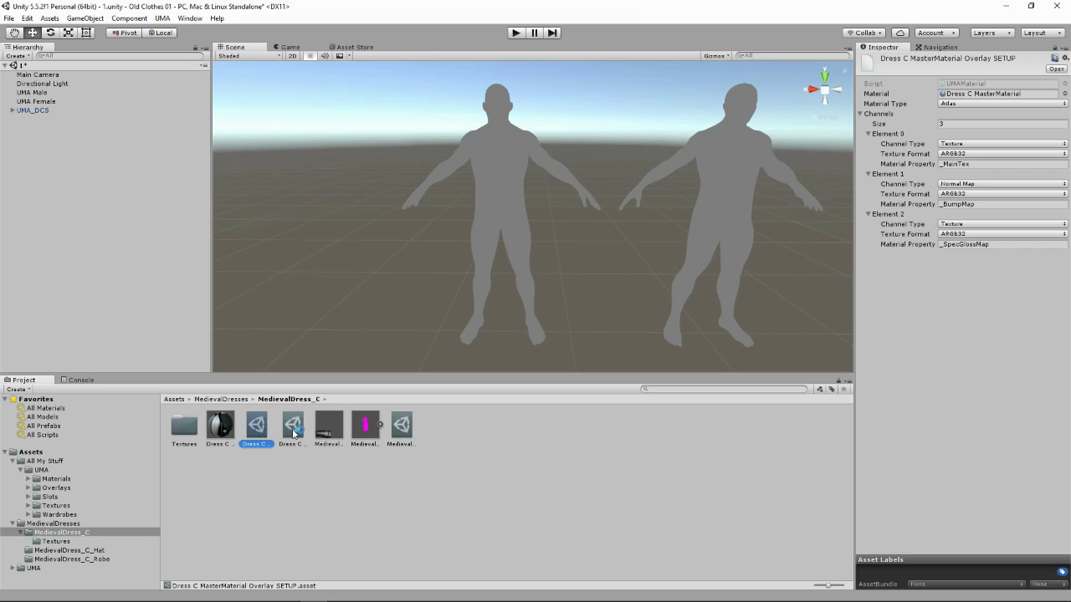
click(300, 432)
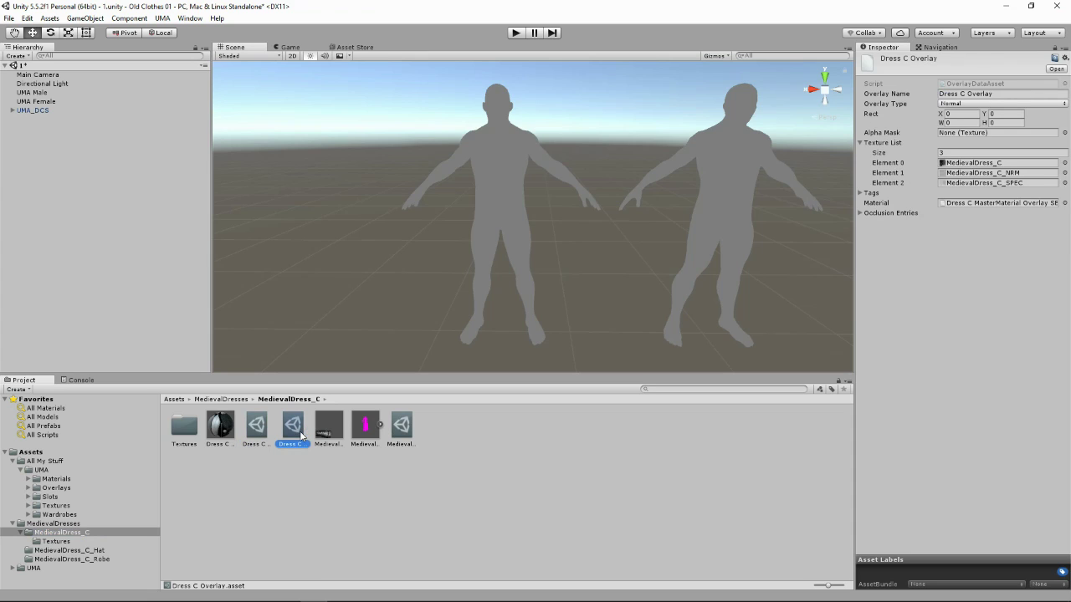
click(407, 425)
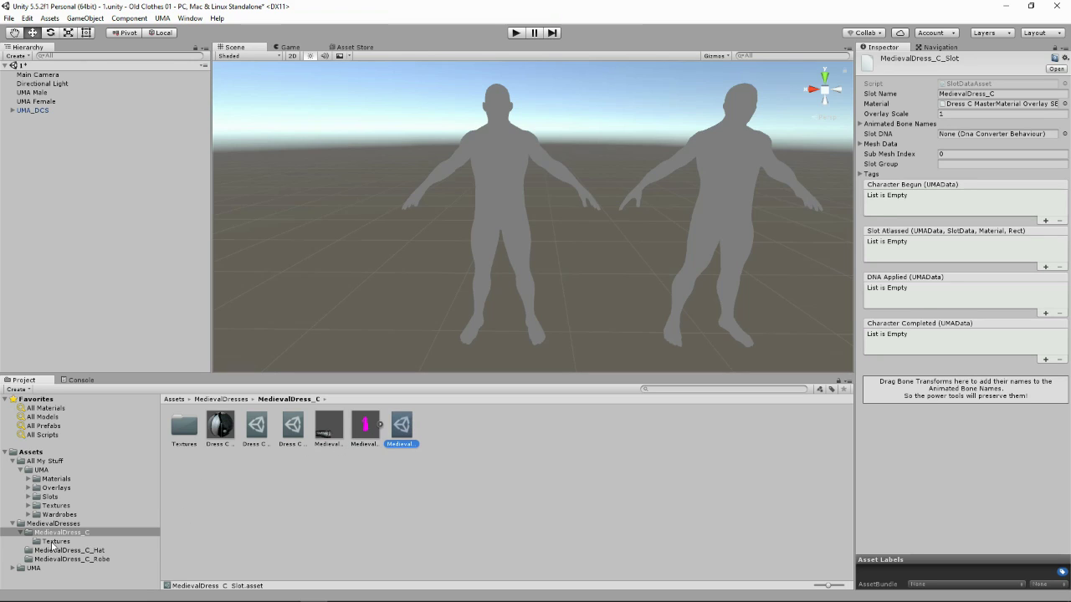
click(56, 542)
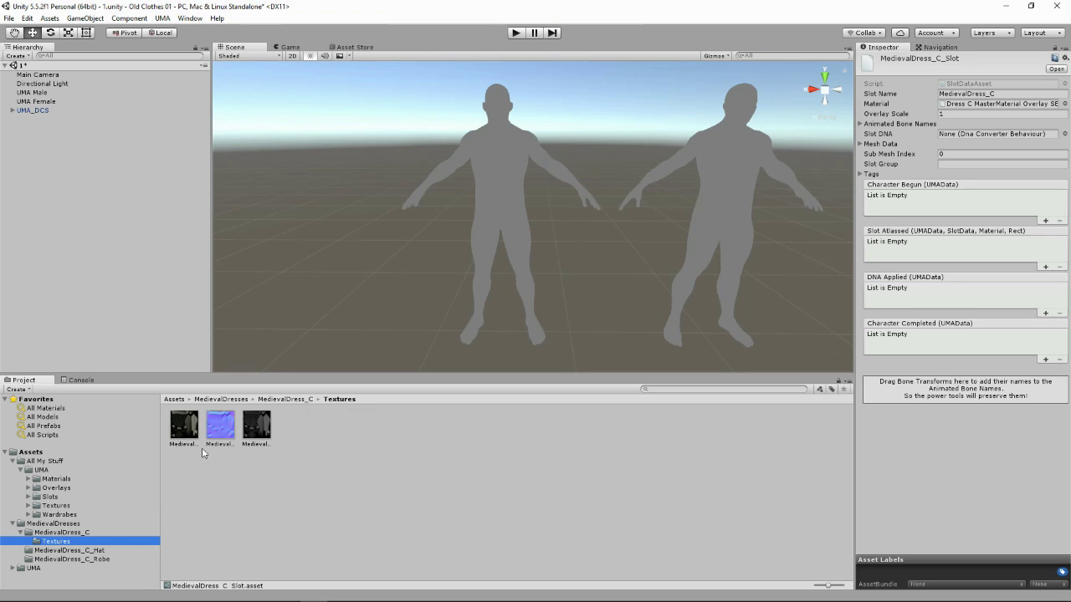
click(77, 551)
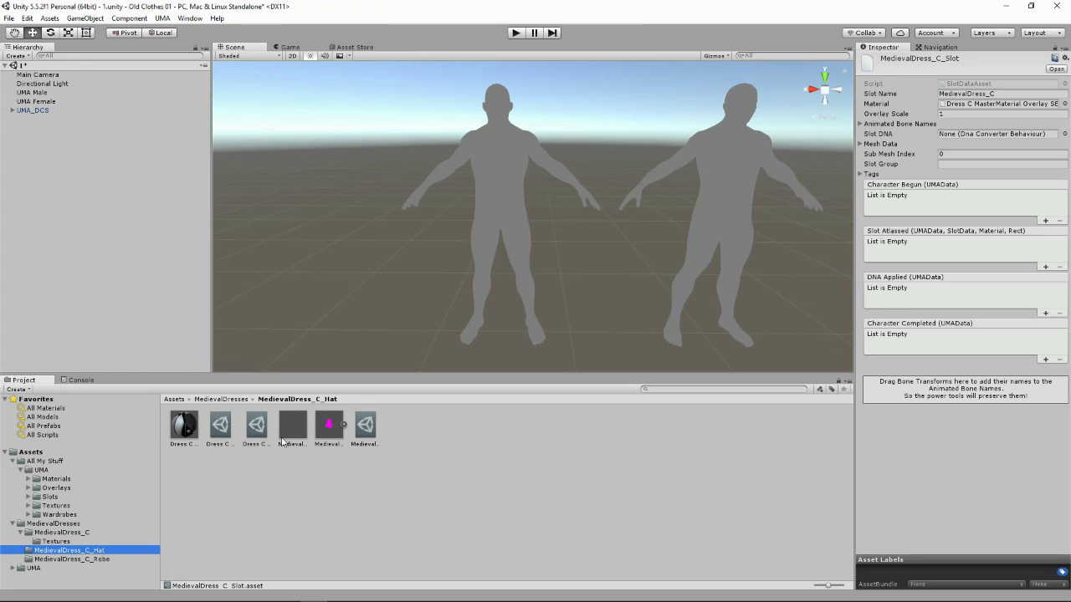
click(89, 559)
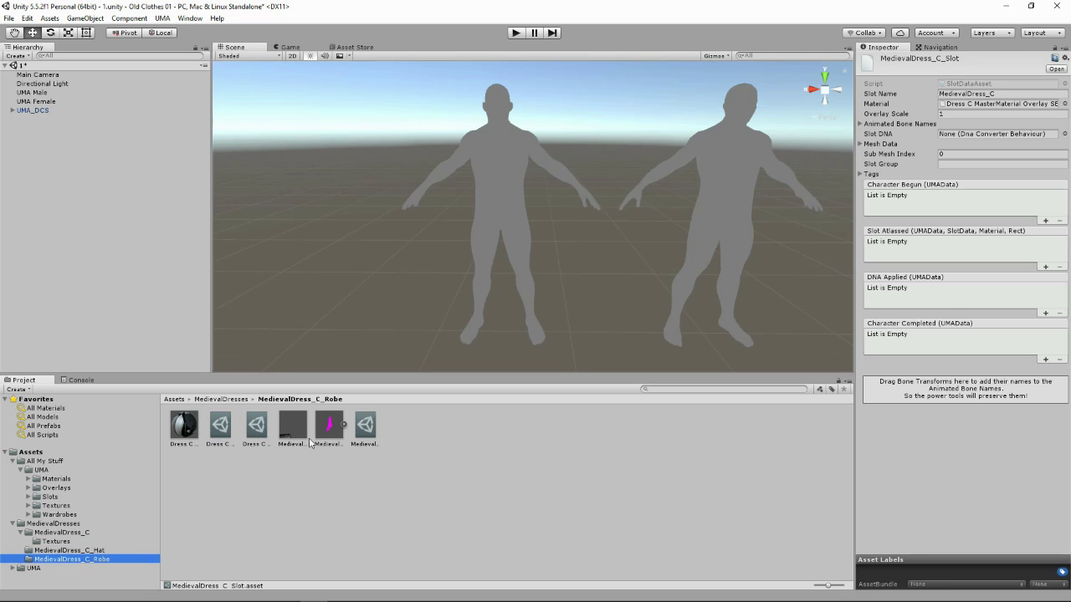
click(460, 418)
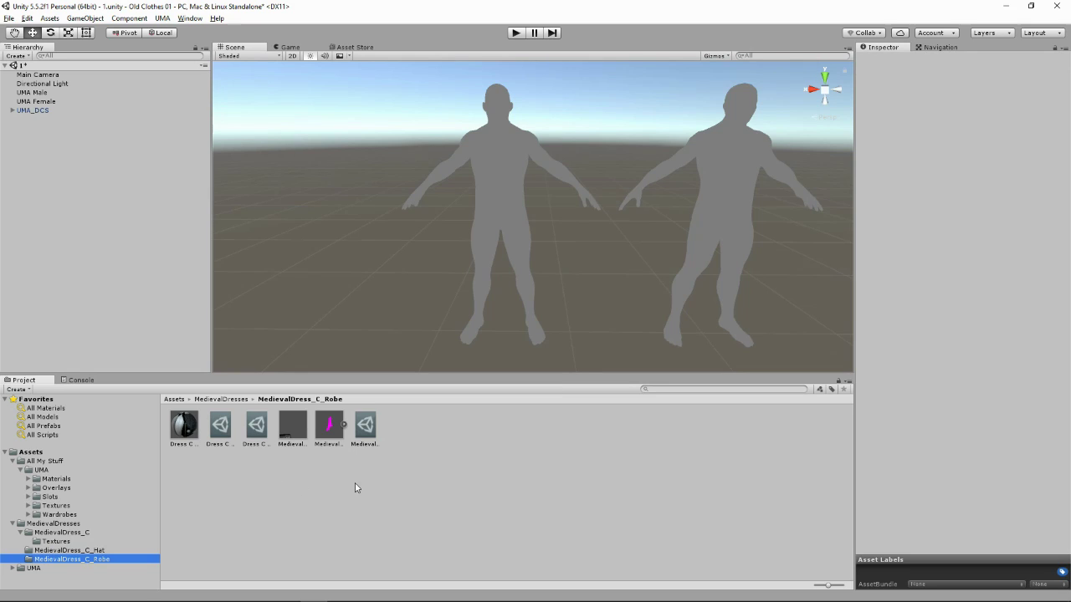
- Create a folder named Dress inside All My Stuff/UMA/Materials and open it
click(54, 479)
right_click(235, 472)
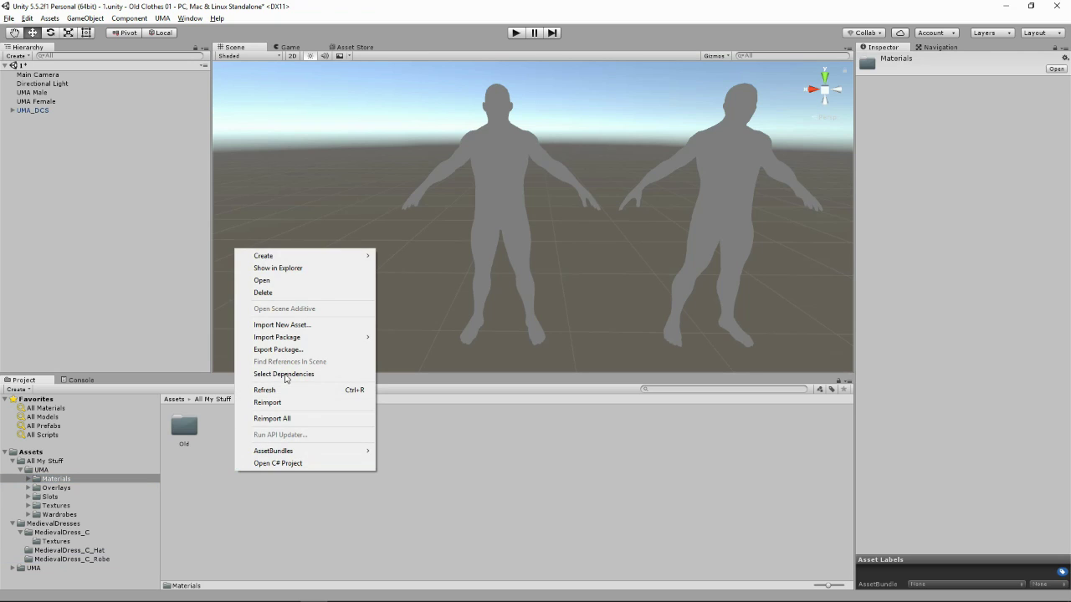
mouse_move(306, 256)
click(192, 256)
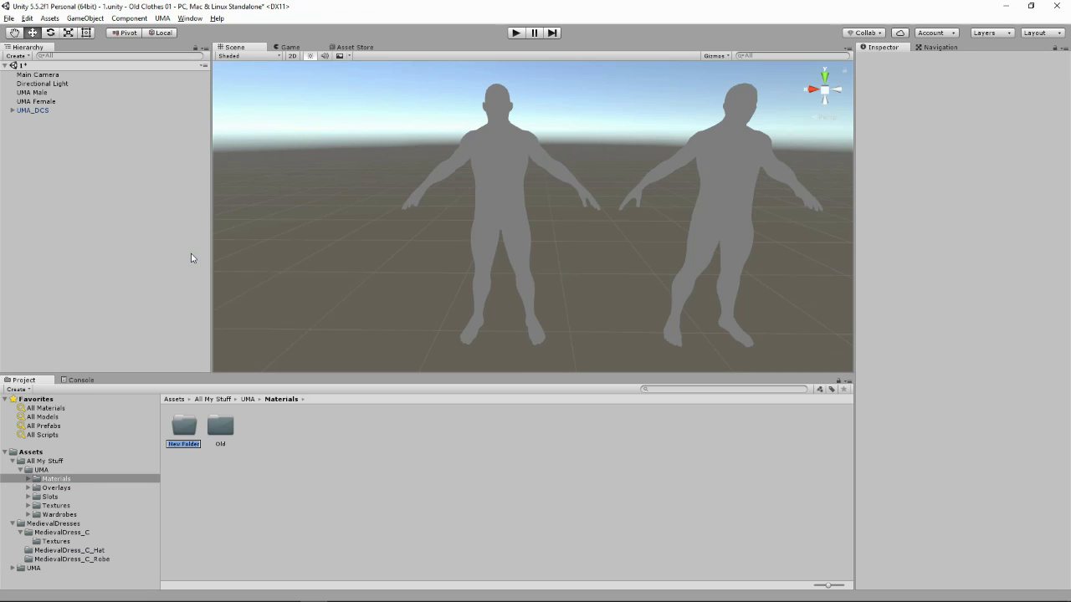
text(Oress)
key(Return)
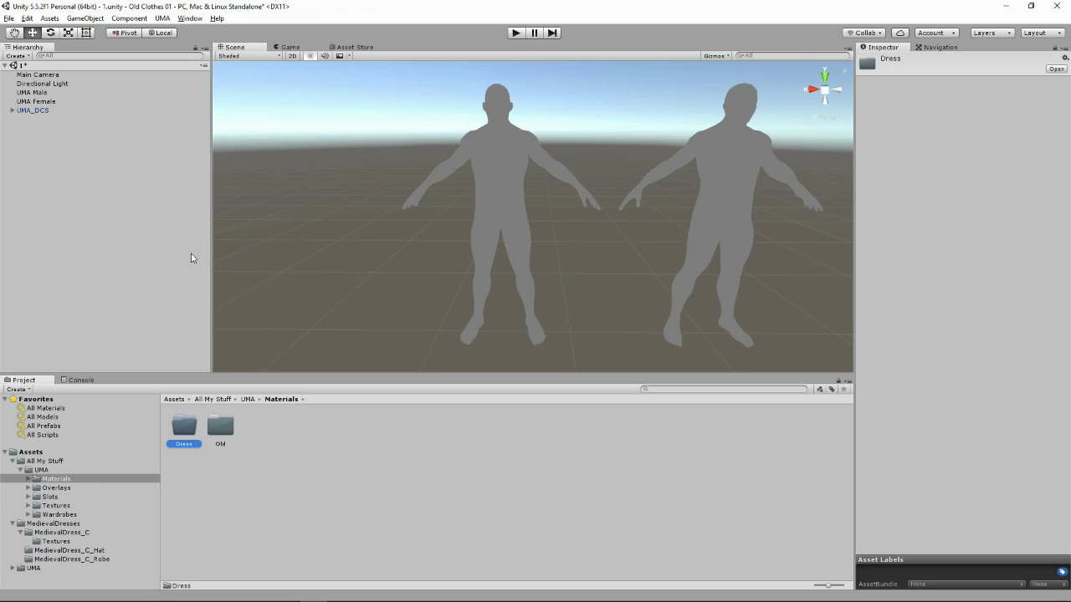
double_click(185, 428)
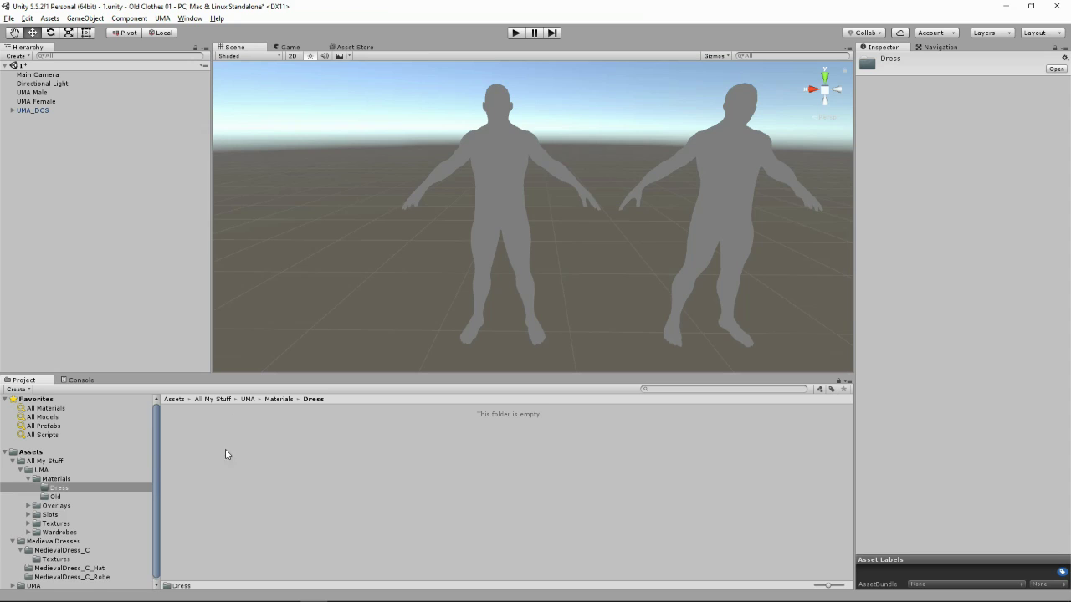
- Examine the Dress C MasterMaterial settings and the Textures folder contents within MedievalDress_C
scroll(95, 514, down, 1)
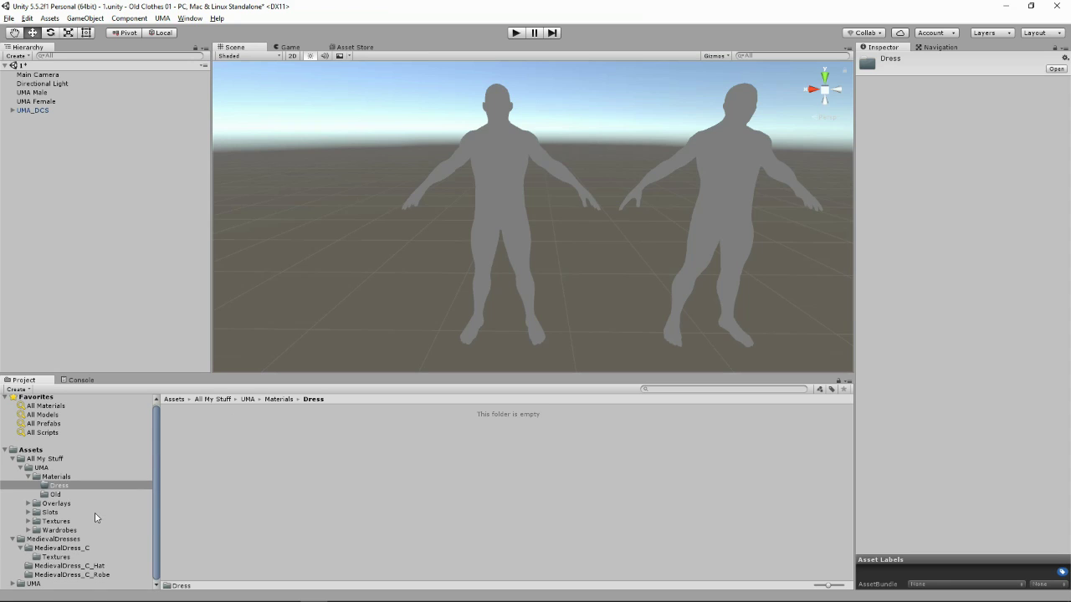
click(68, 549)
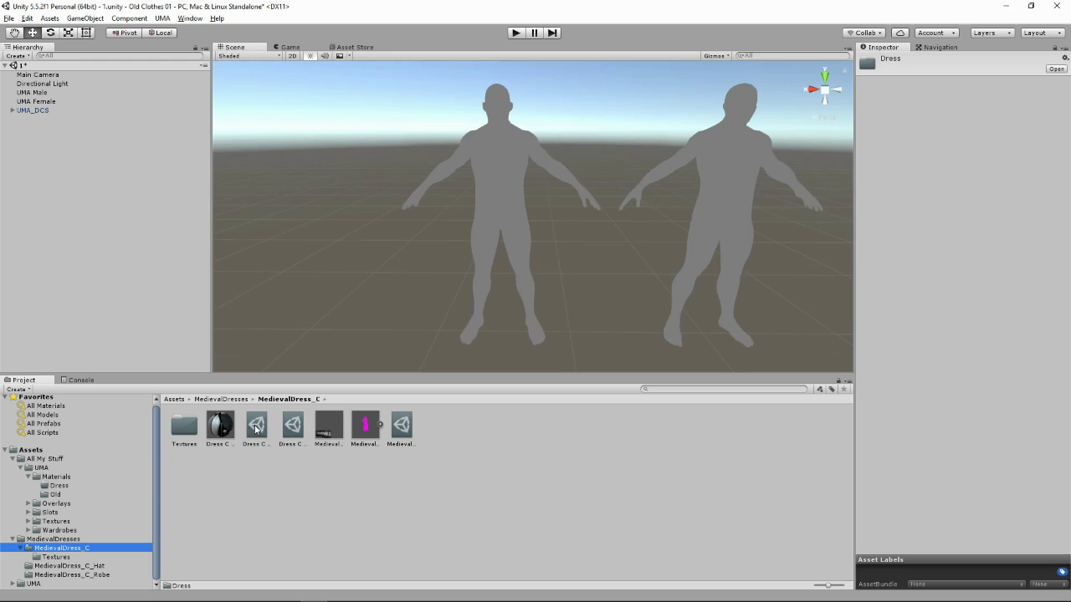
click(216, 427)
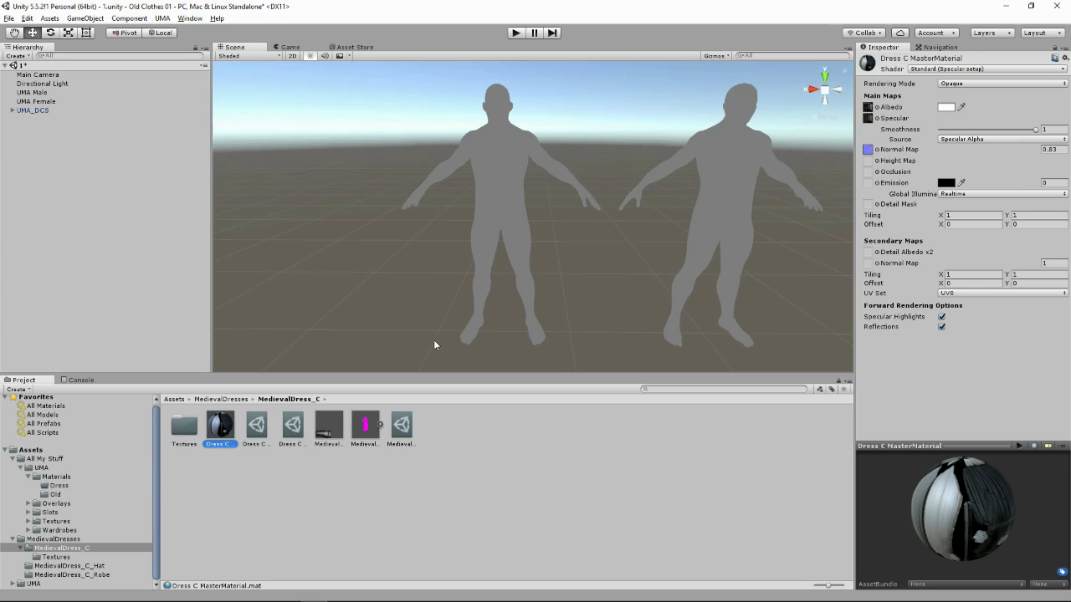
double_click(184, 425)
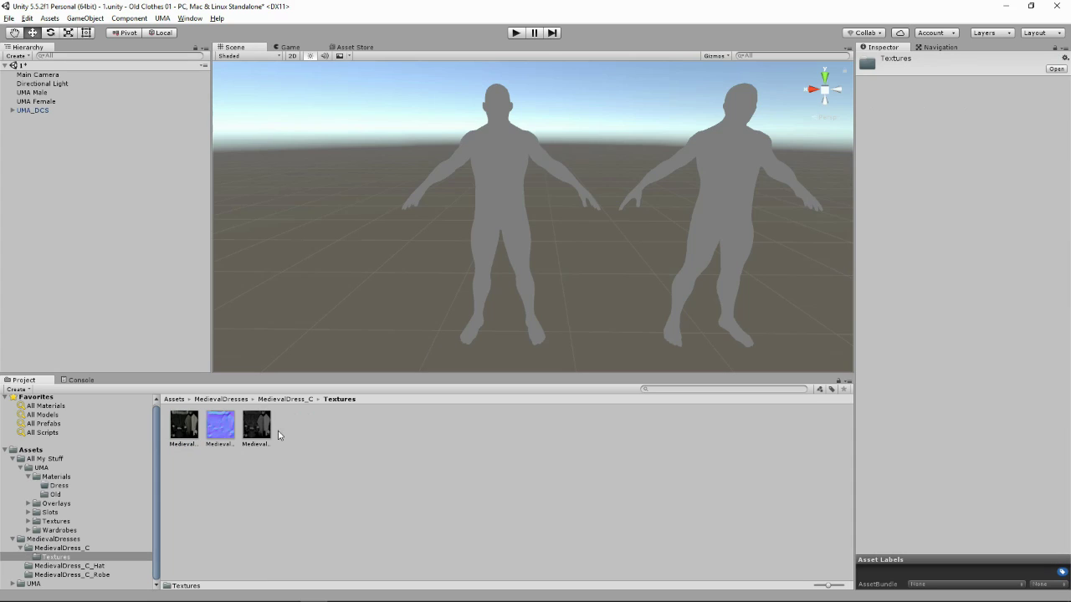
click(61, 548)
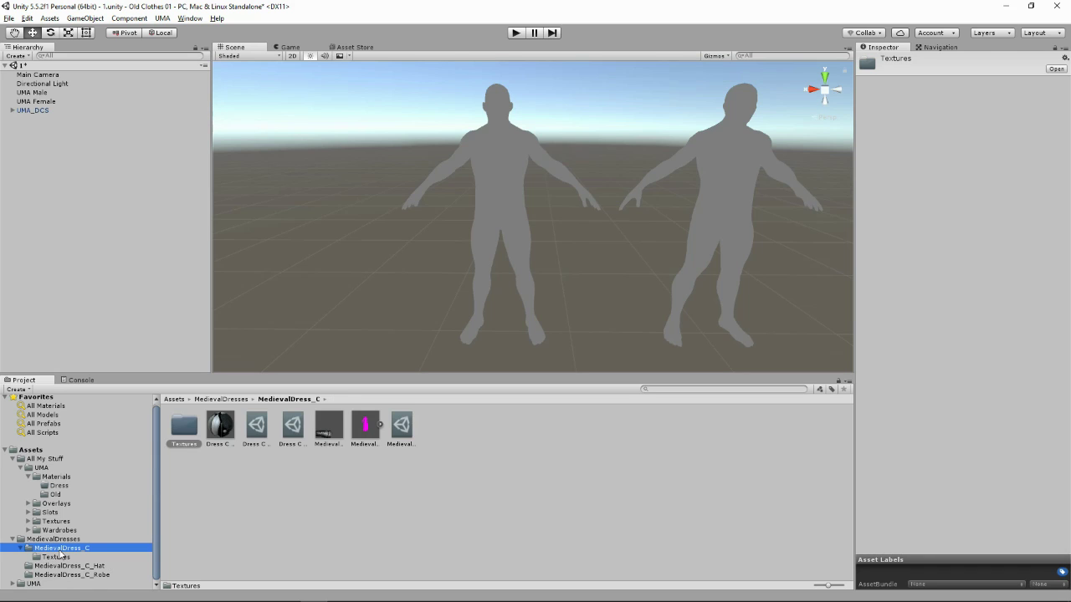
click(216, 431)
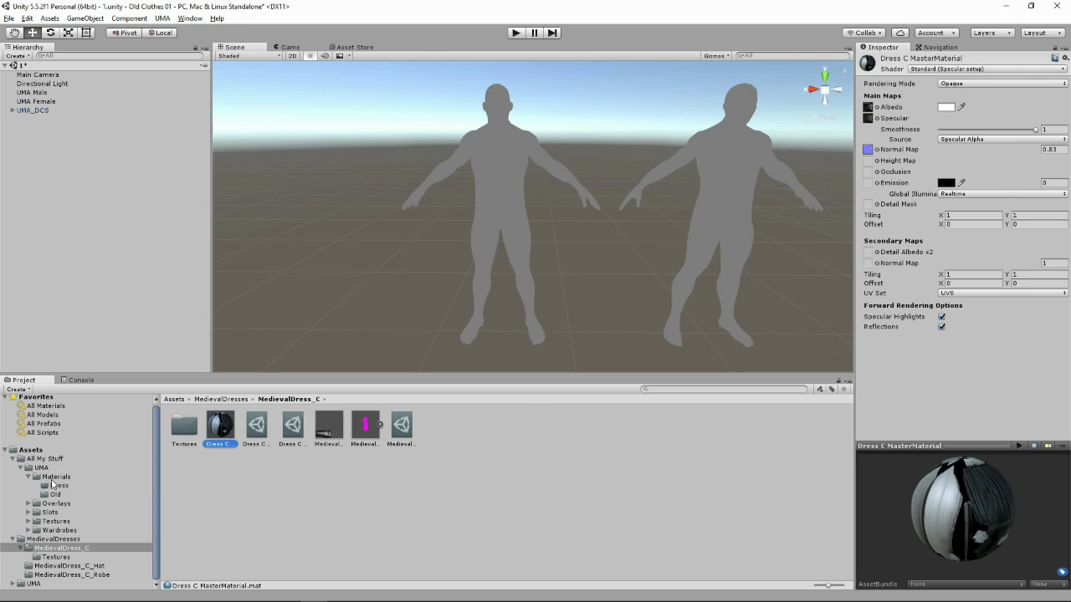
- Create a UMA core material named Dress_Material in the Materials/Dress folder
click(53, 485)
right_click(217, 454)
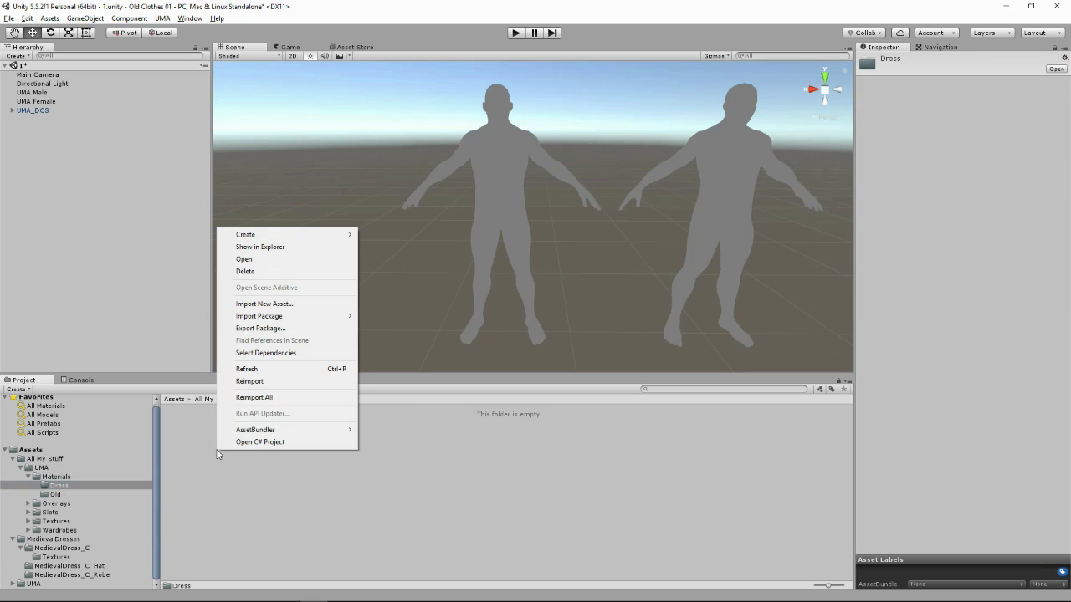
mouse_move(275, 240)
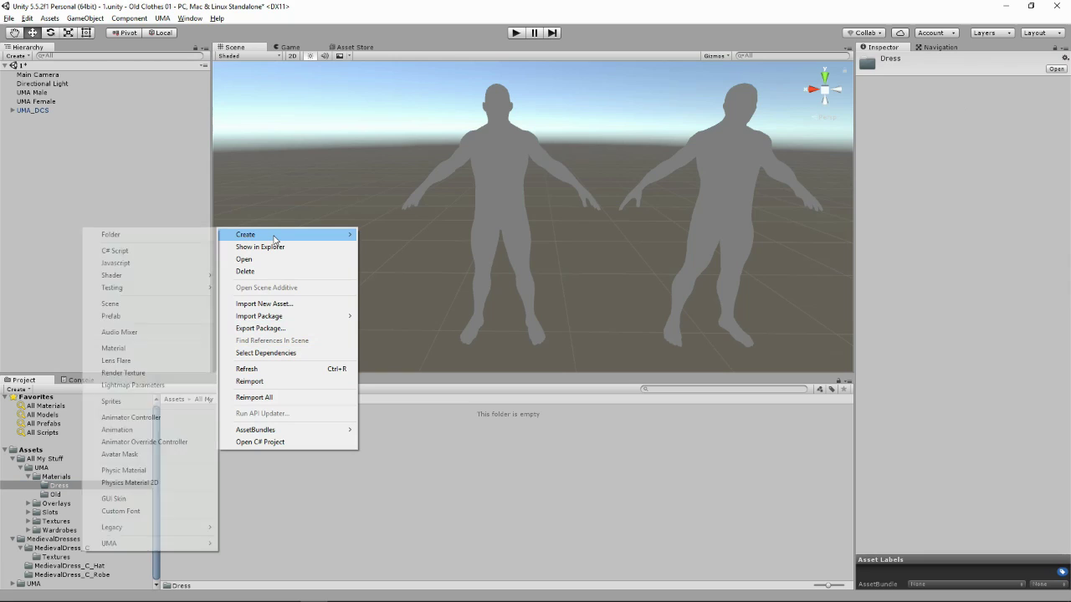
mouse_move(155, 544)
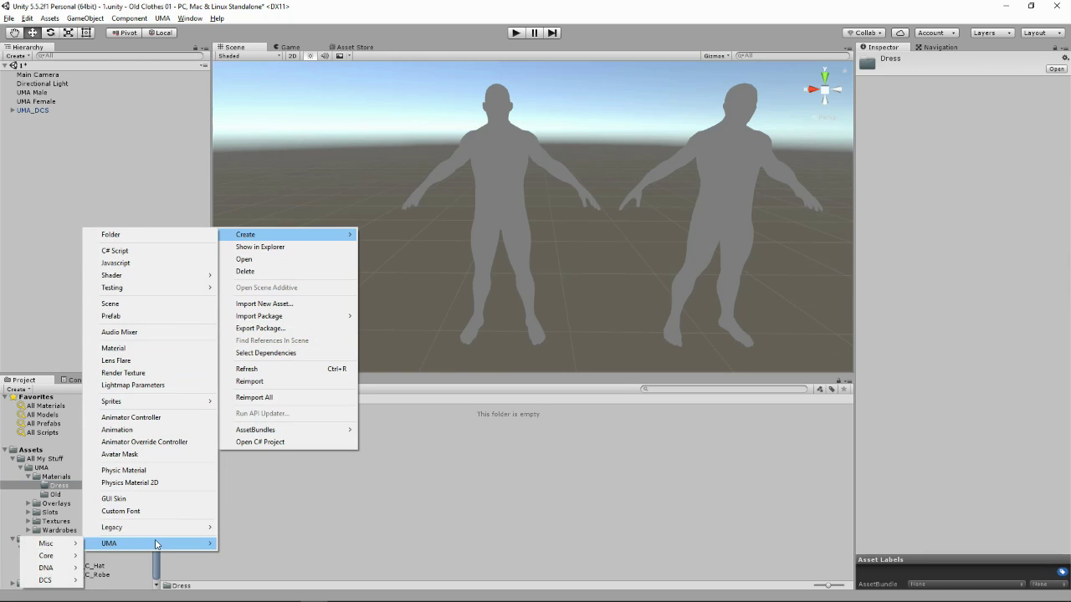
mouse_move(54, 558)
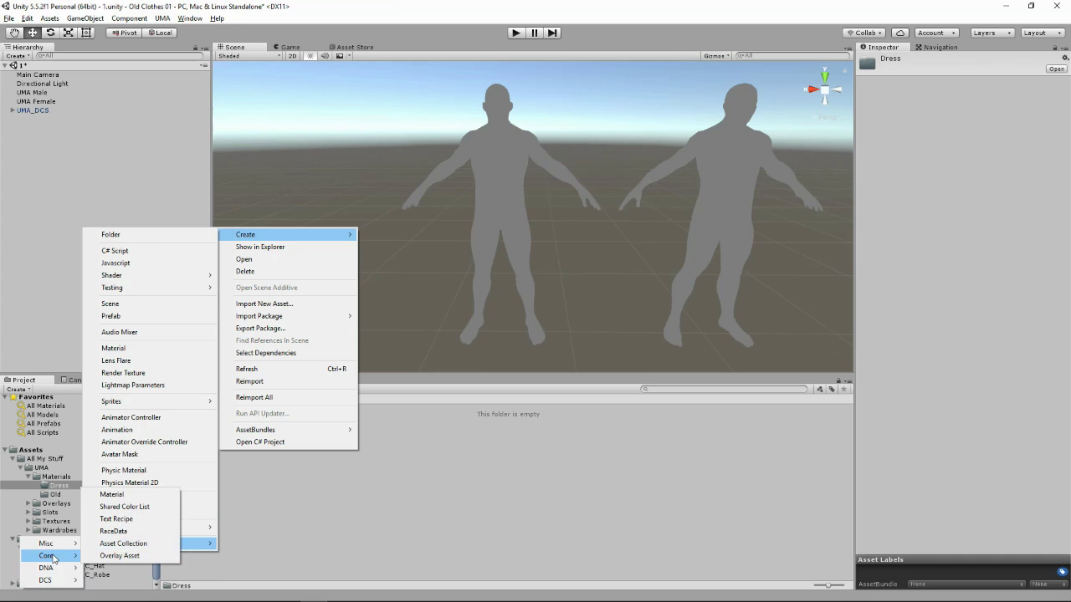
click(111, 495)
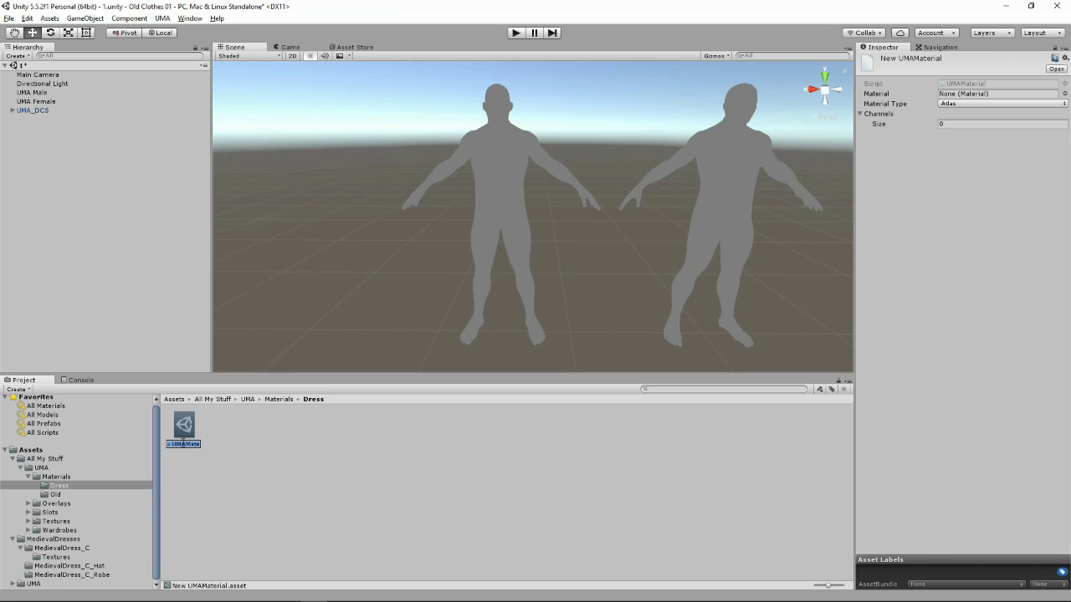
text(Dress_Material)
key(Return)
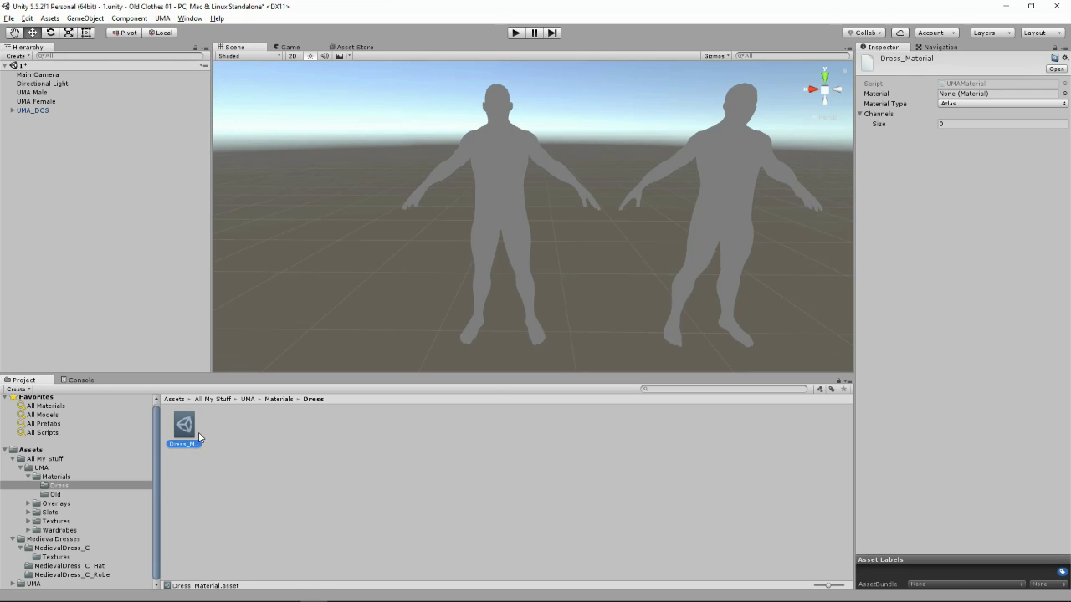
- Set Dress_Material's channel count to 3 and change the channel type of Element 1 to Normal Map
click(957, 123)
drag(950, 124, 935, 127)
text(3)
key(Return)
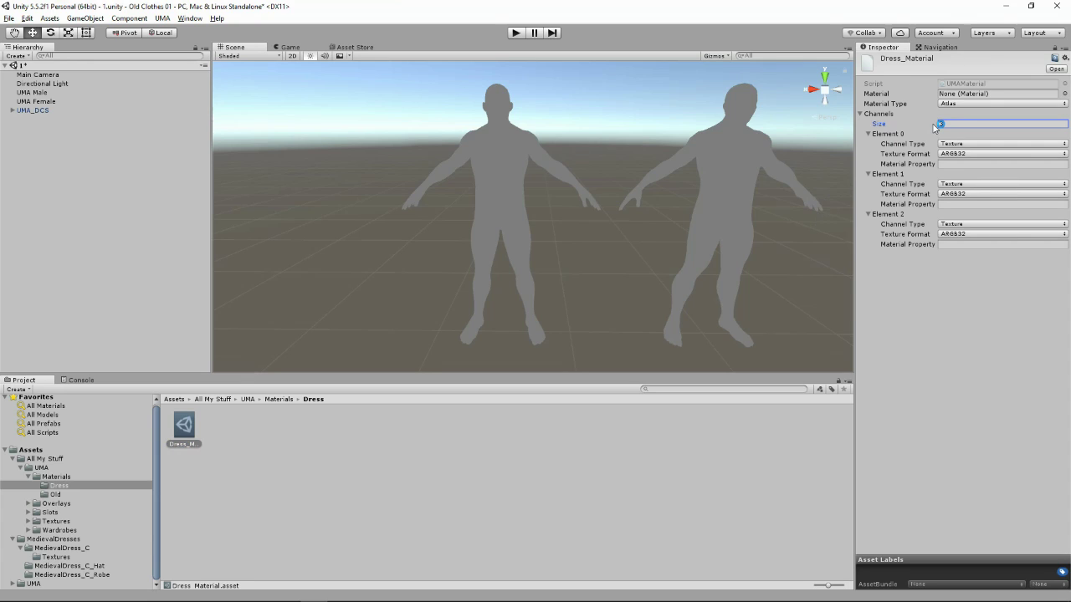
click(958, 184)
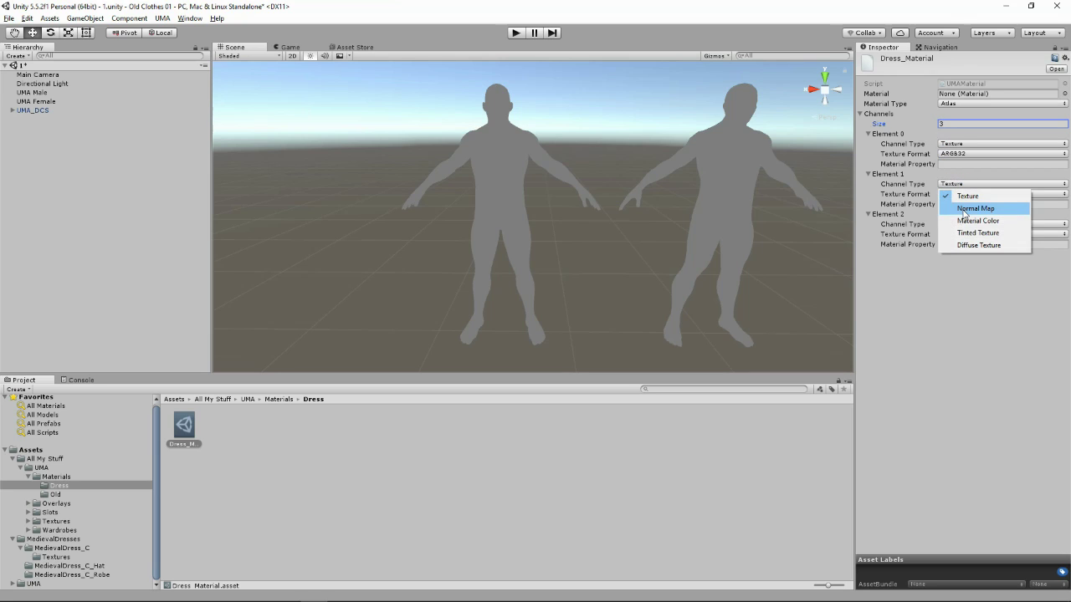
click(967, 209)
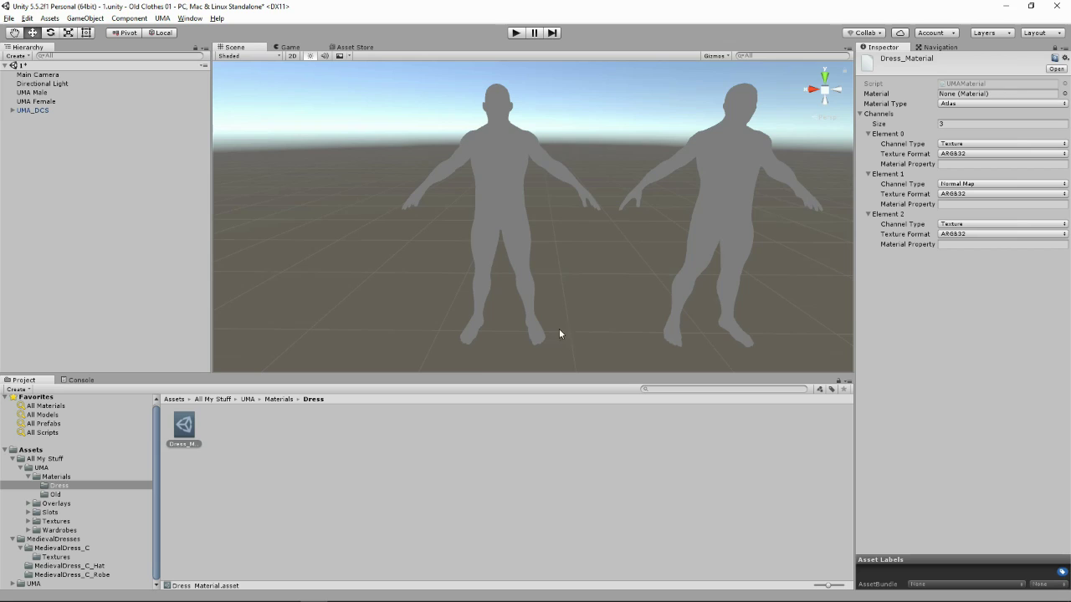
- Assign Dress C MasterMaterial to Dress_Material and set the material properties of Elements 0, 1 and 2 to _MainTex, _BumpMap and _SpecGlossMap
click(58, 549)
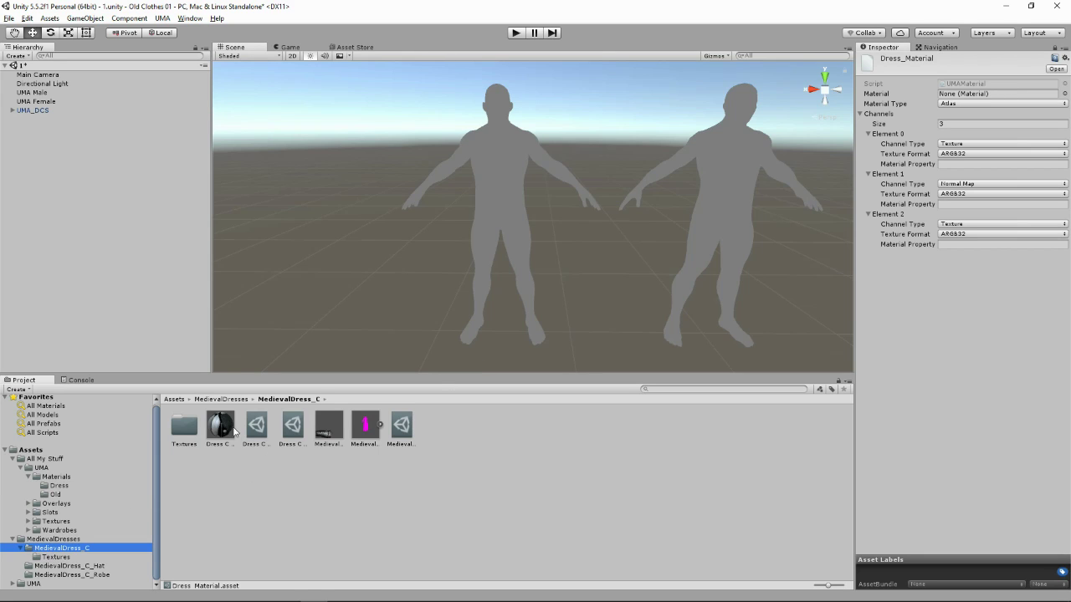
drag(233, 428, 974, 101)
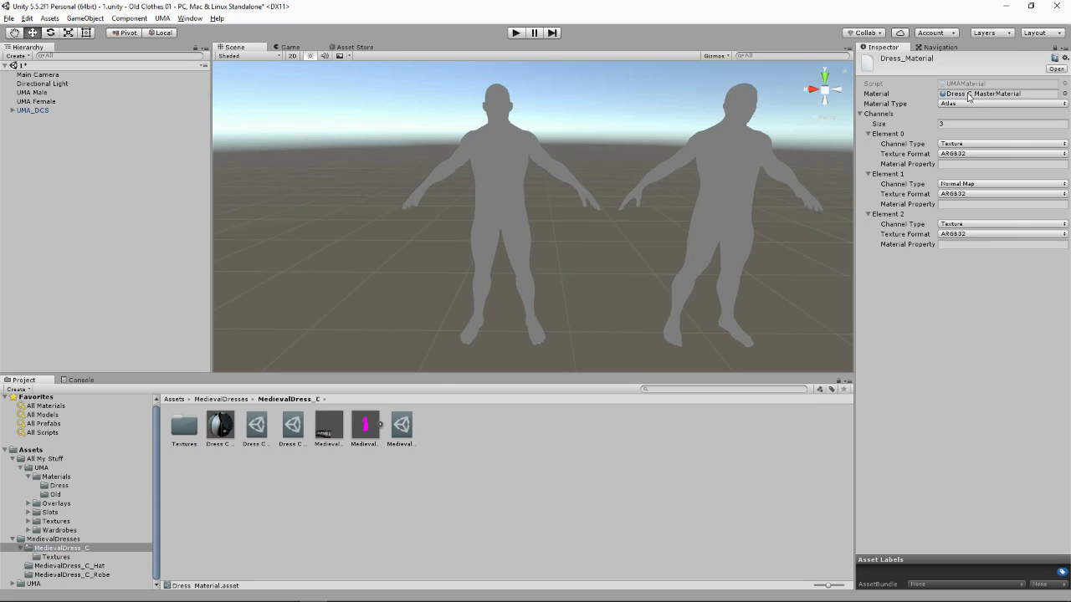
click(958, 163)
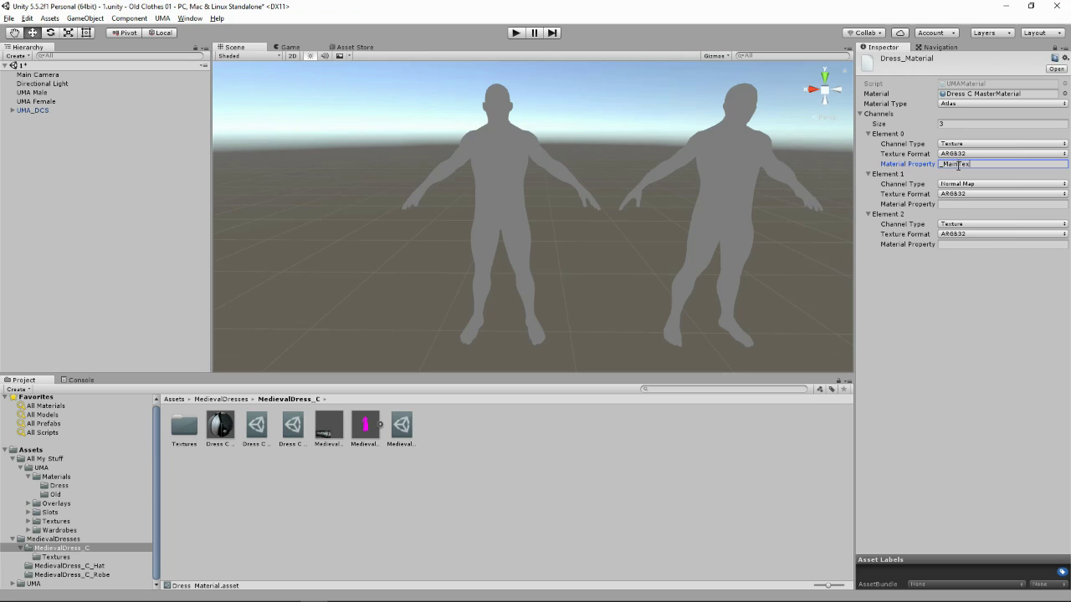
click(953, 204)
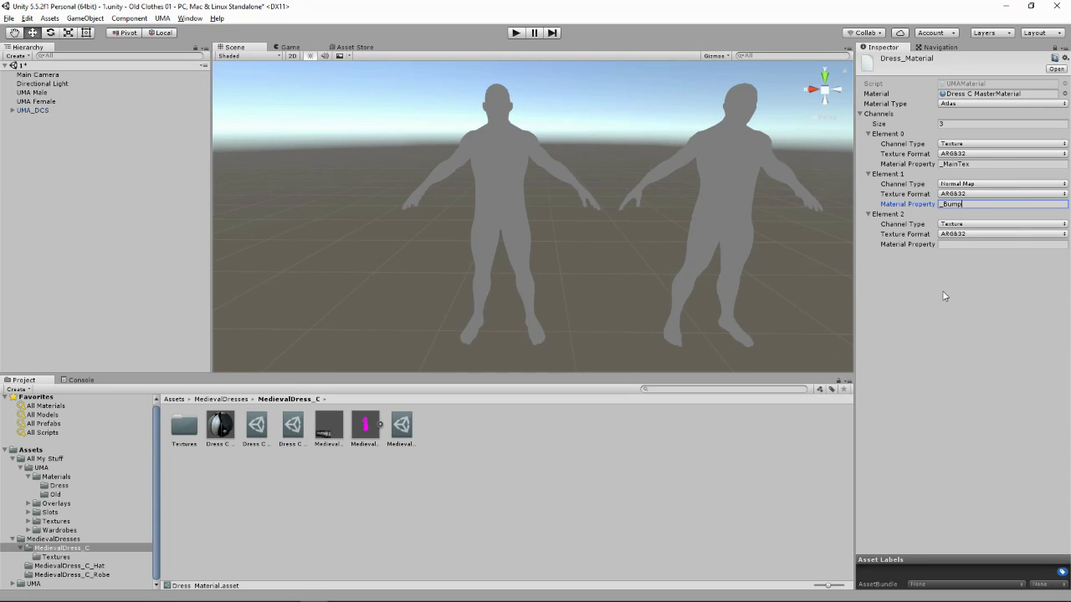
click(970, 245)
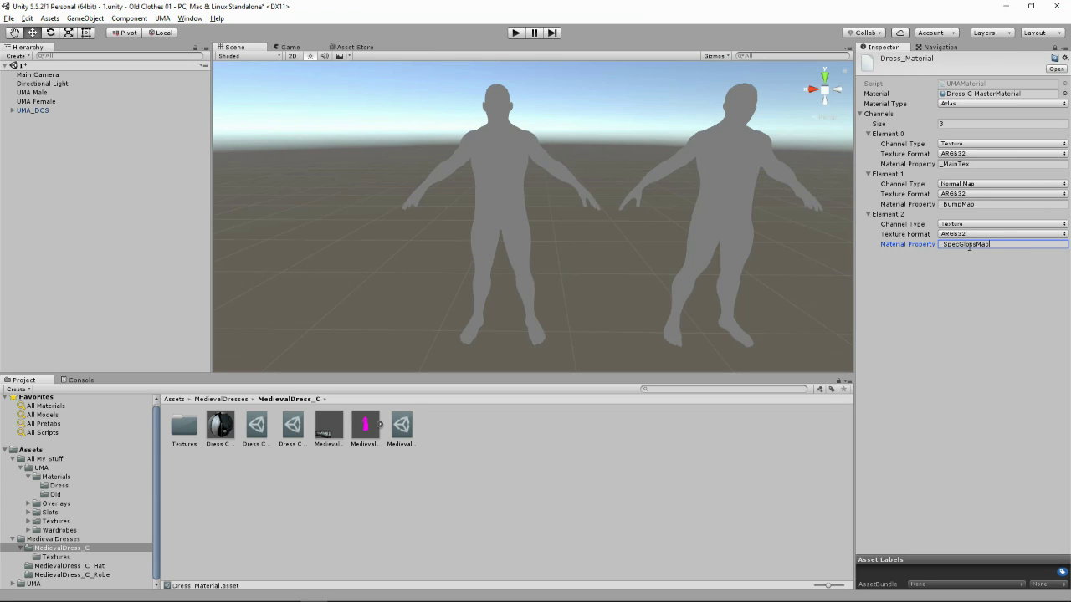
key(Return)
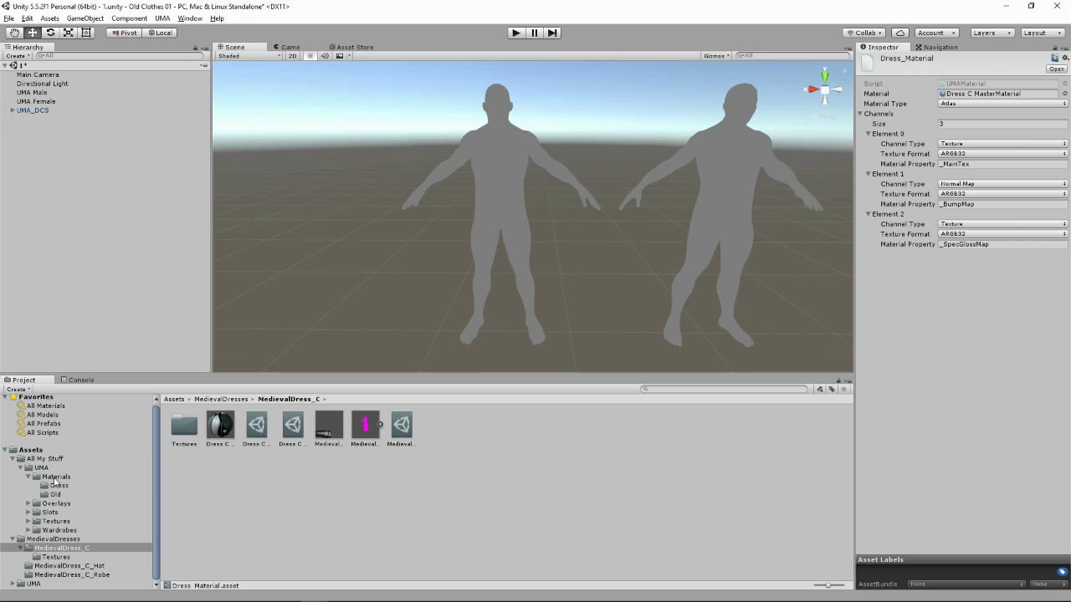
- Create a folder named Dress inside the UMA Overlays folder
click(57, 504)
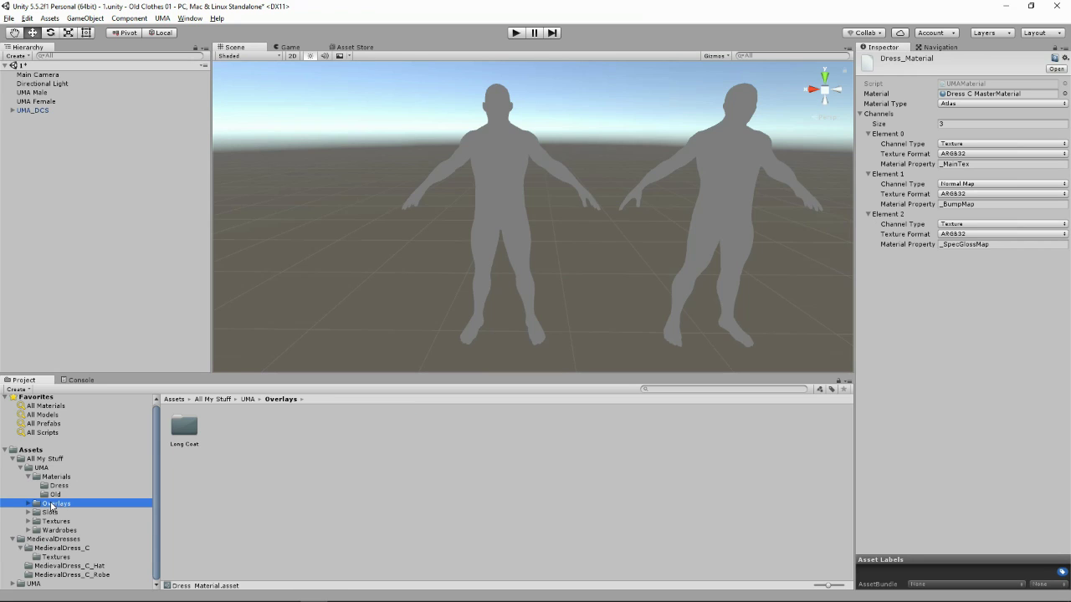
right_click(258, 465)
mouse_move(343, 246)
click(208, 244)
text(Dress)
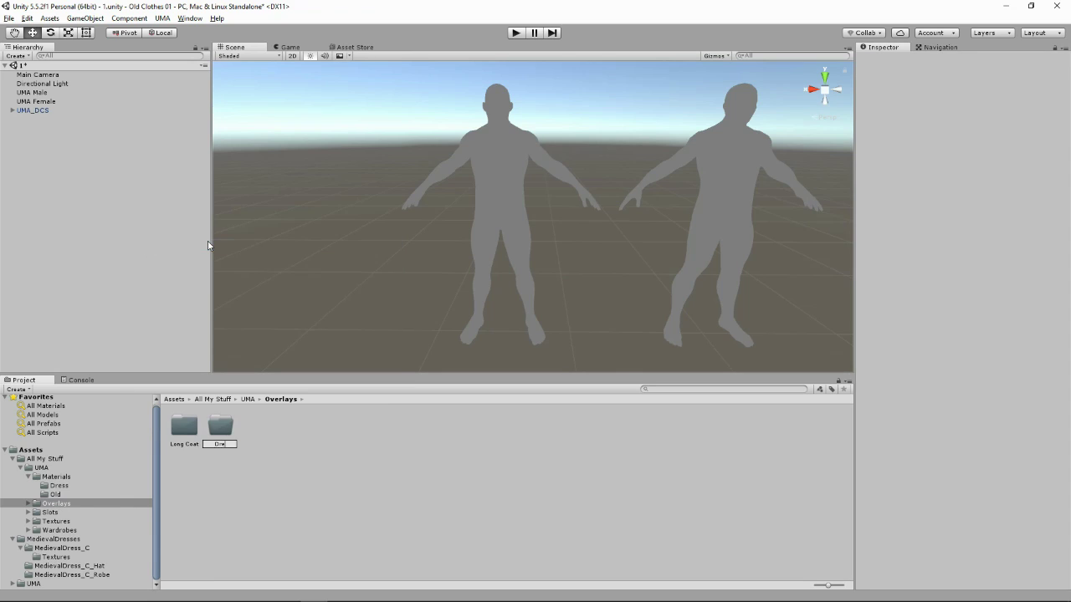
key(Return)
- Create a UMA core overlay asset named Dress_Overlay in the Overlays/Dress folder
double_click(184, 427)
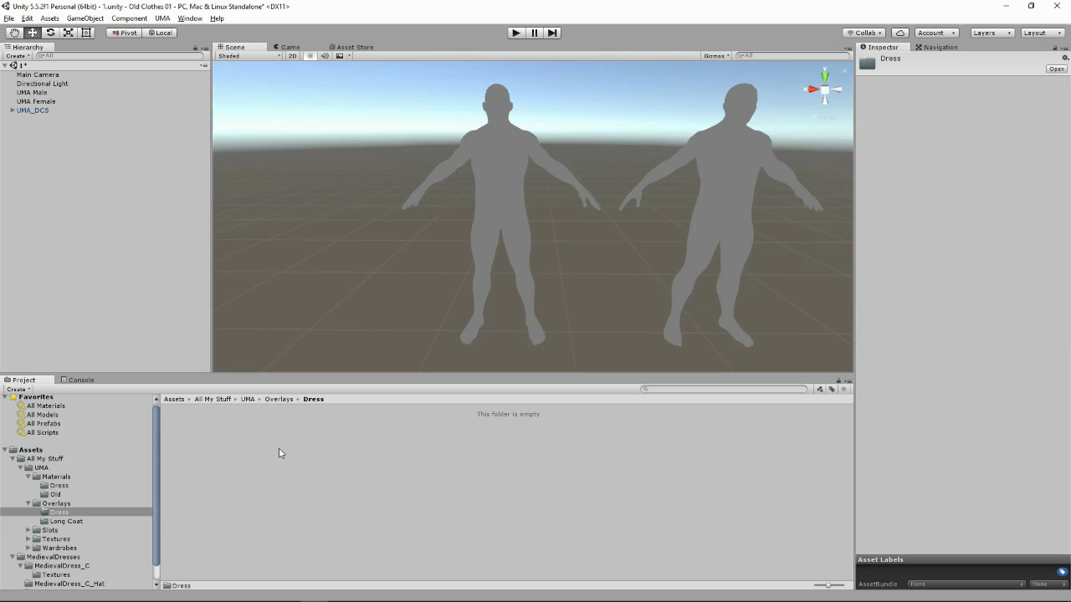
right_click(278, 448)
mouse_move(360, 234)
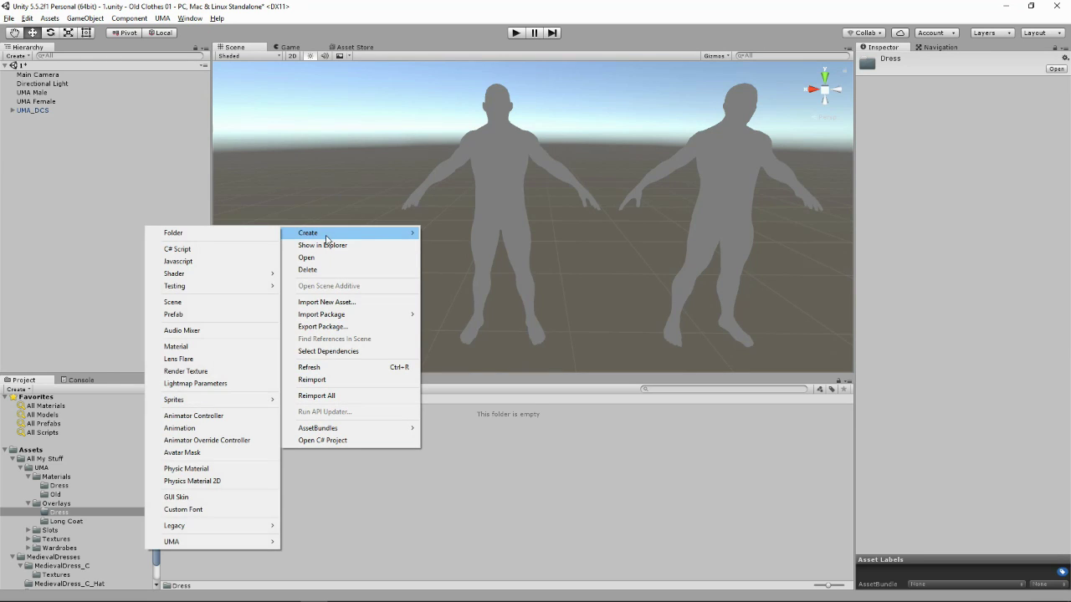
mouse_move(198, 545)
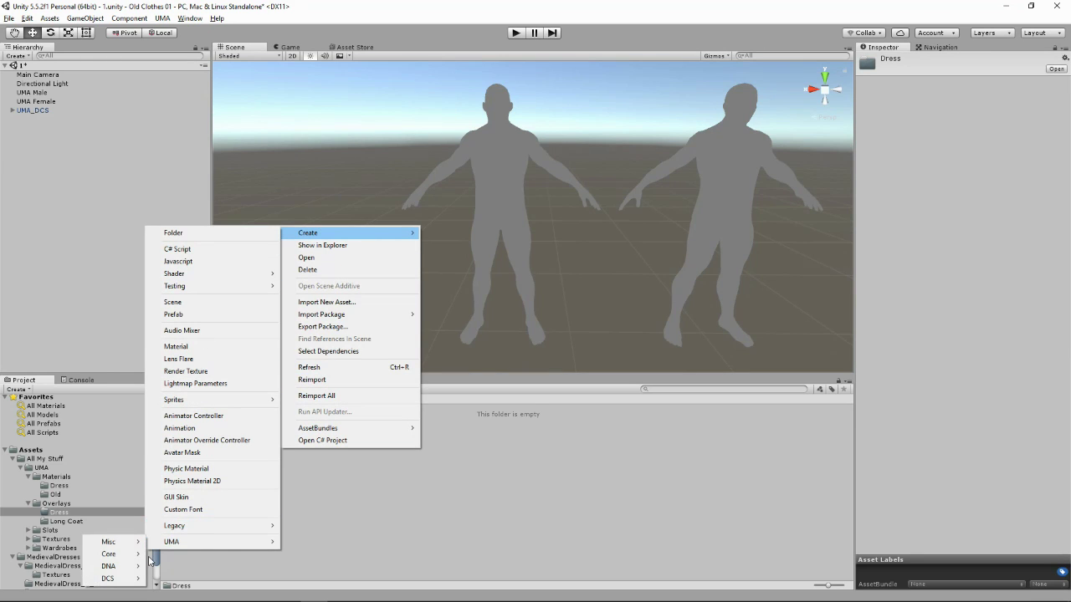
mouse_move(125, 559)
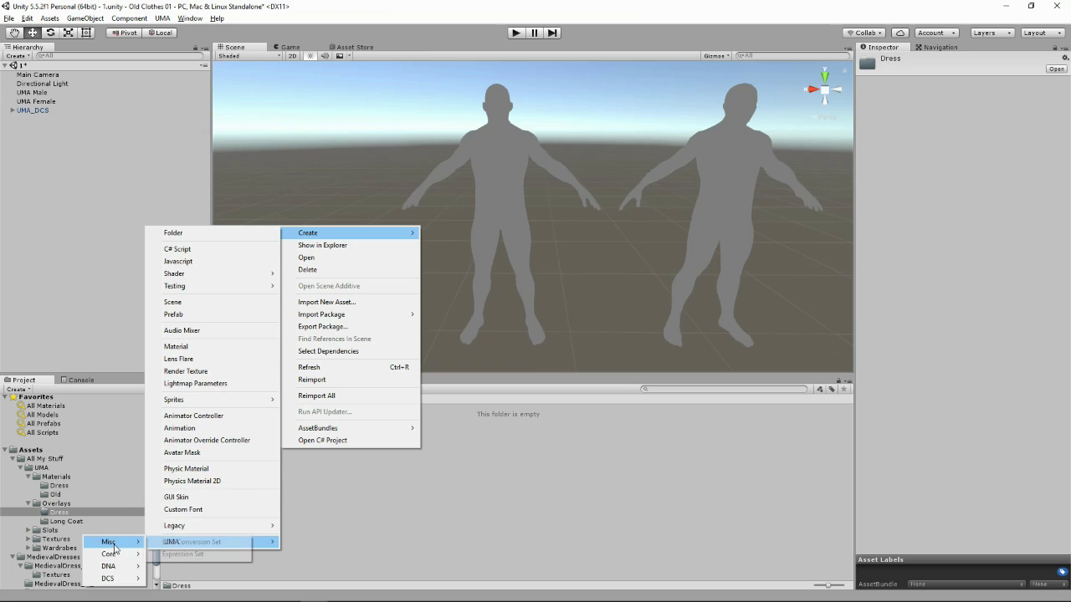
click(165, 555)
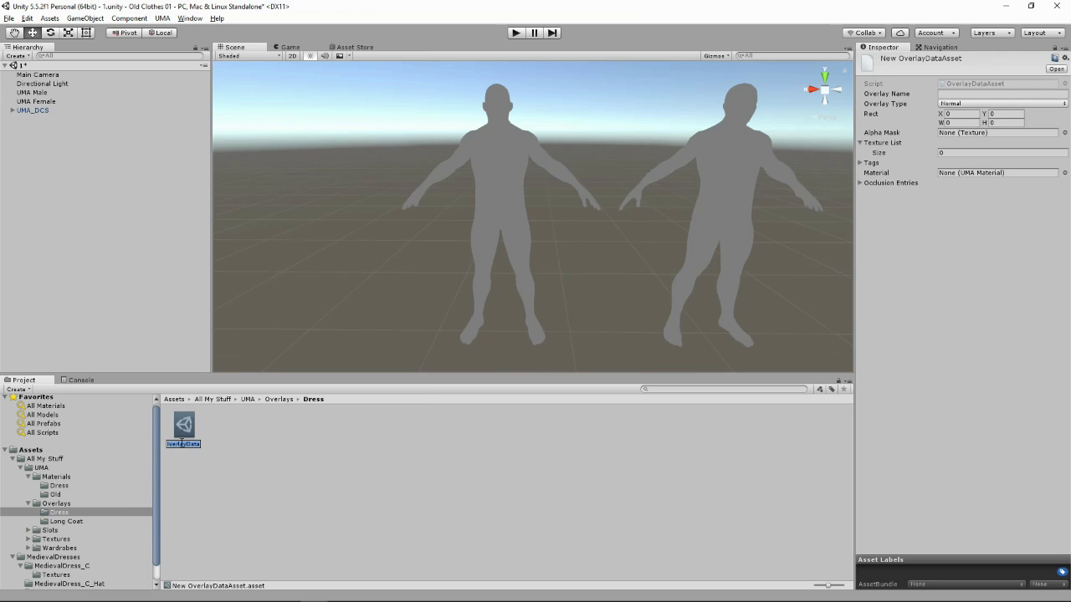
text(Dress_Overlay)
key(Return)
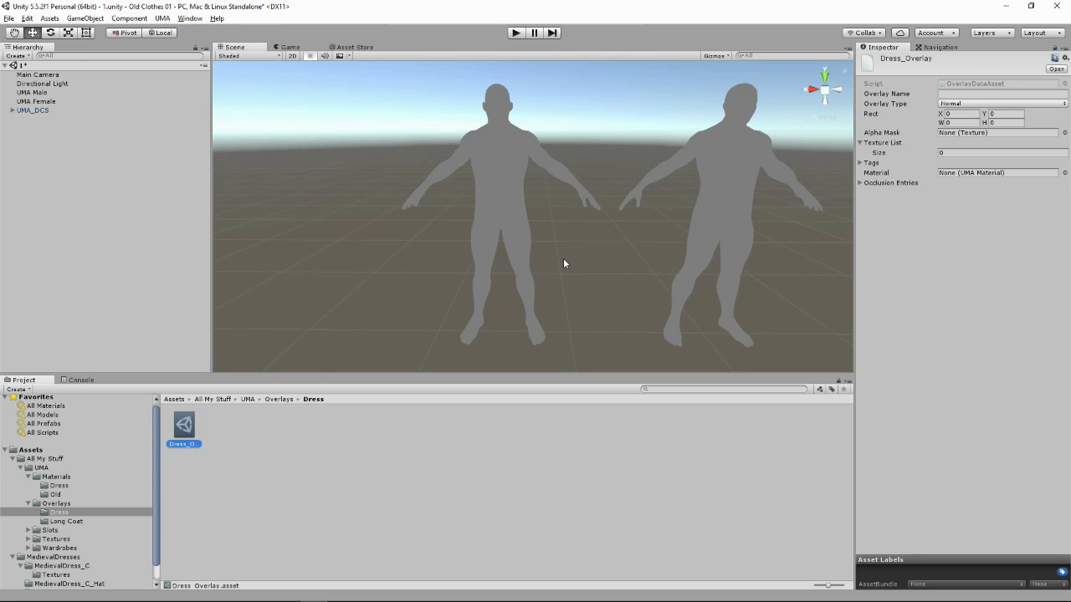
- Set Dress_Overlay's overlay name to Dress_C and its texture list size to 3
click(956, 93)
text(Dress_C)
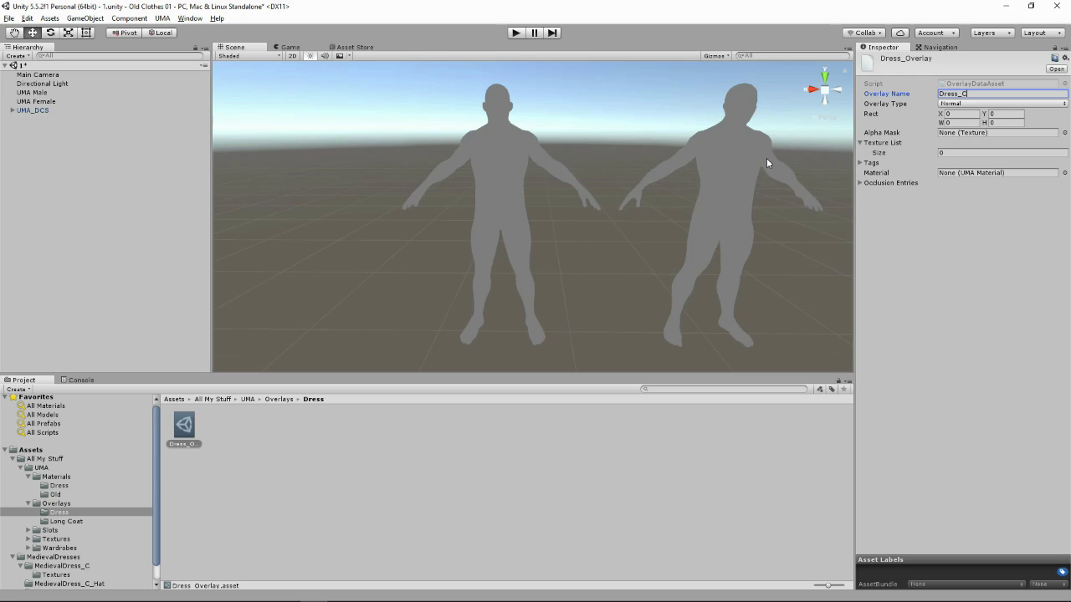
key(Return)
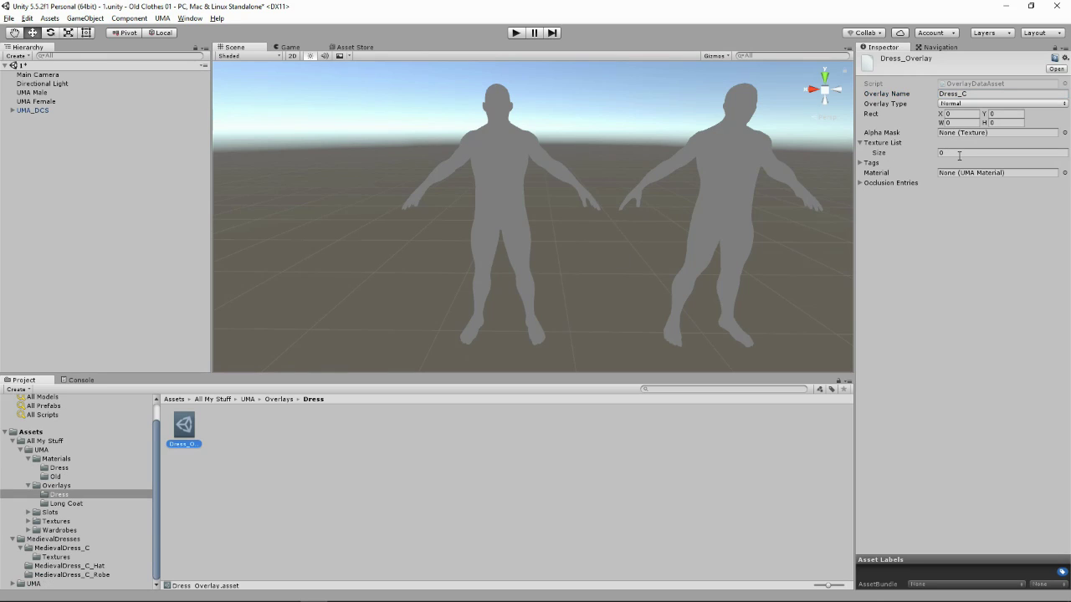
click(959, 153)
text(3)
key(Return)
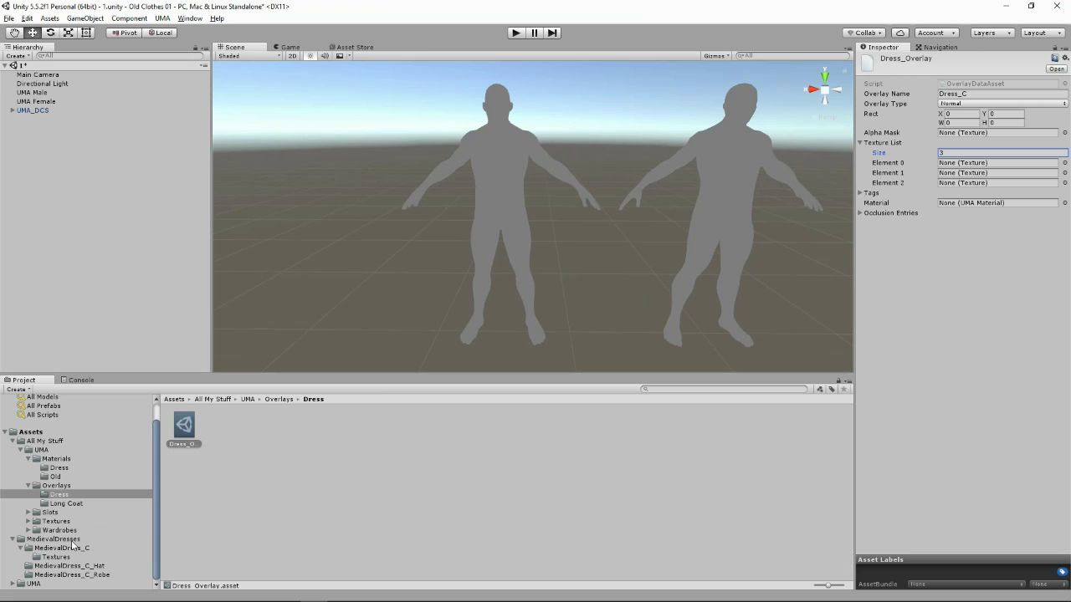
- Assign the MedievalDress_C texture to Element 0 of Dress_Overlay's texture list and lock the Inspector on that overlay
click(59, 558)
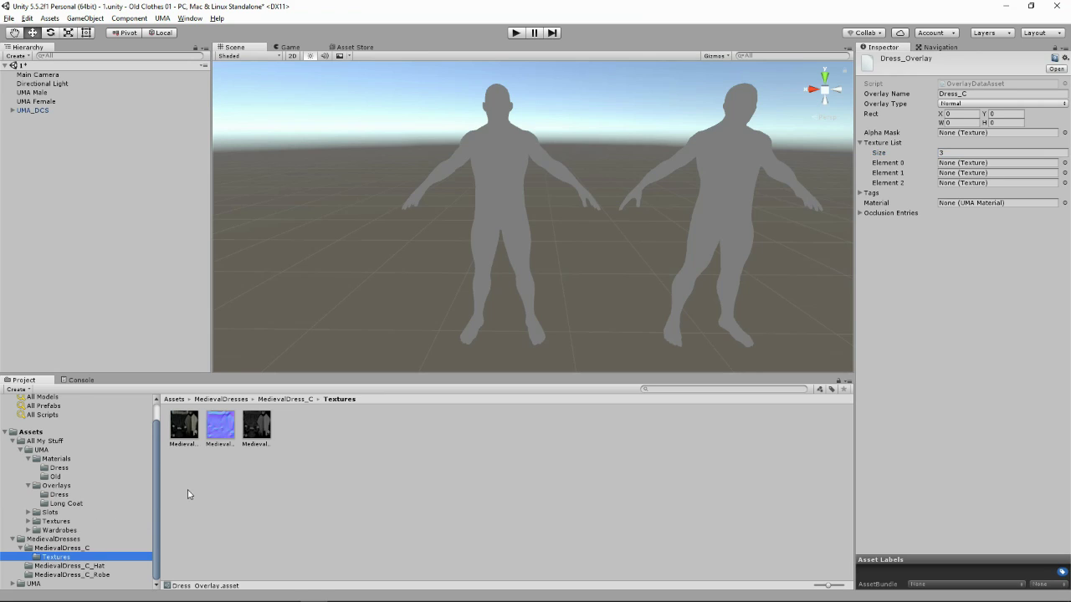
drag(186, 431, 962, 163)
click(230, 441)
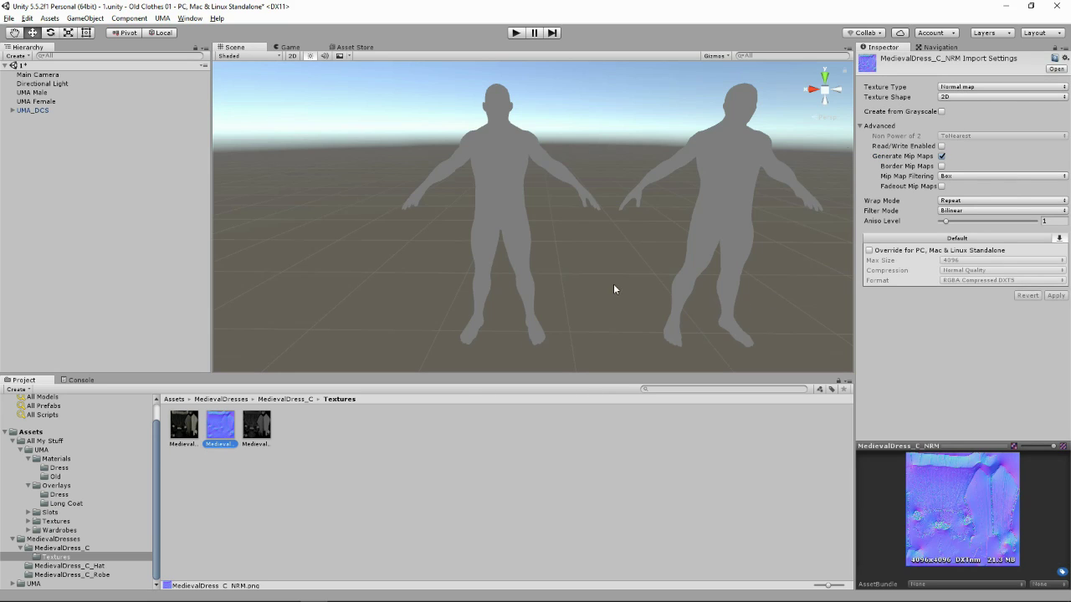
click(264, 431)
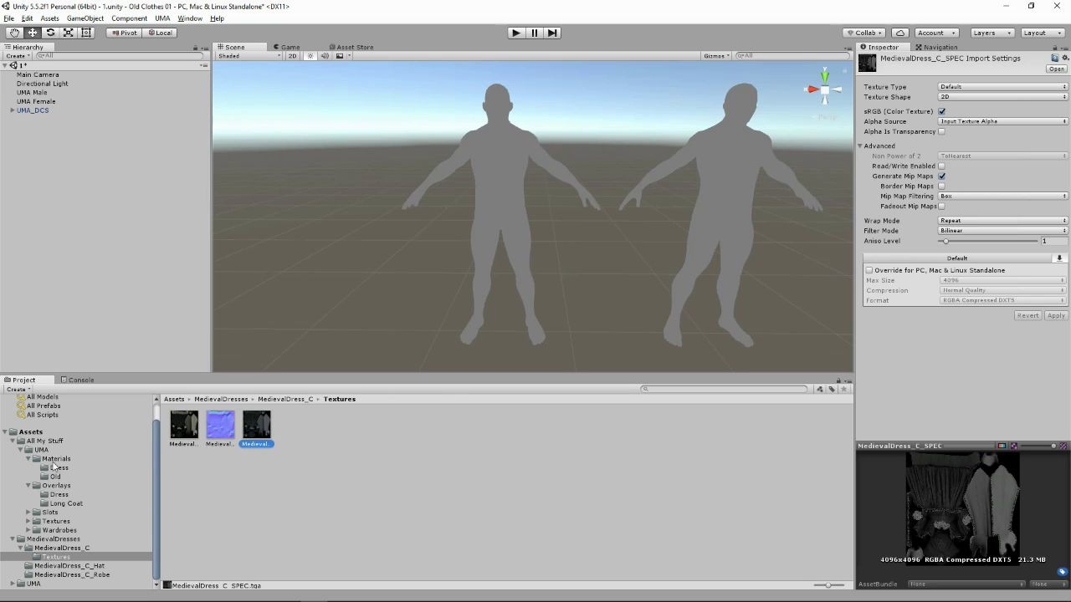
click(57, 495)
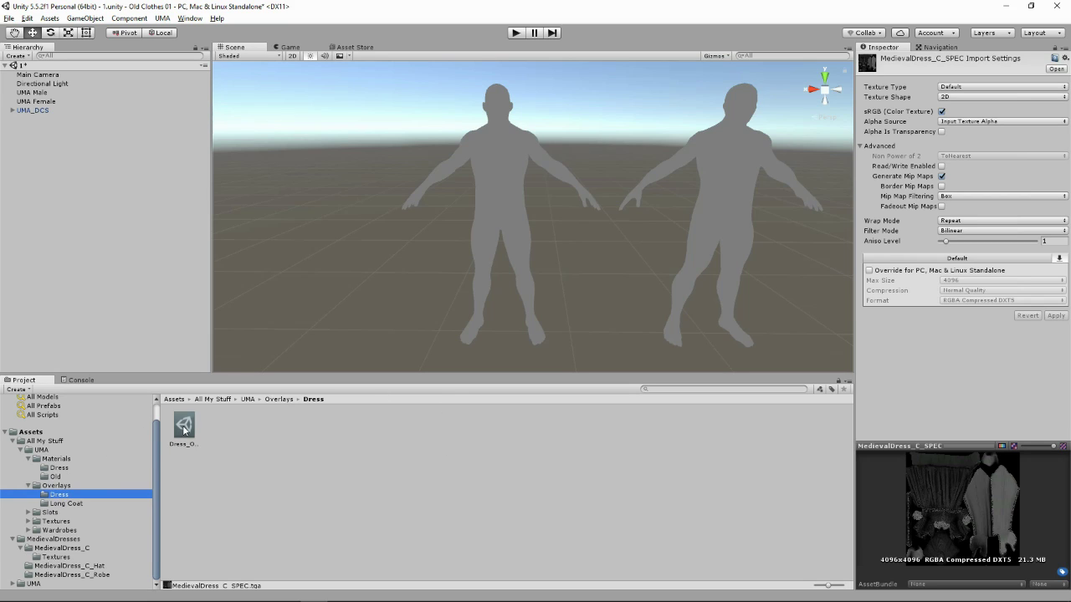
click(185, 428)
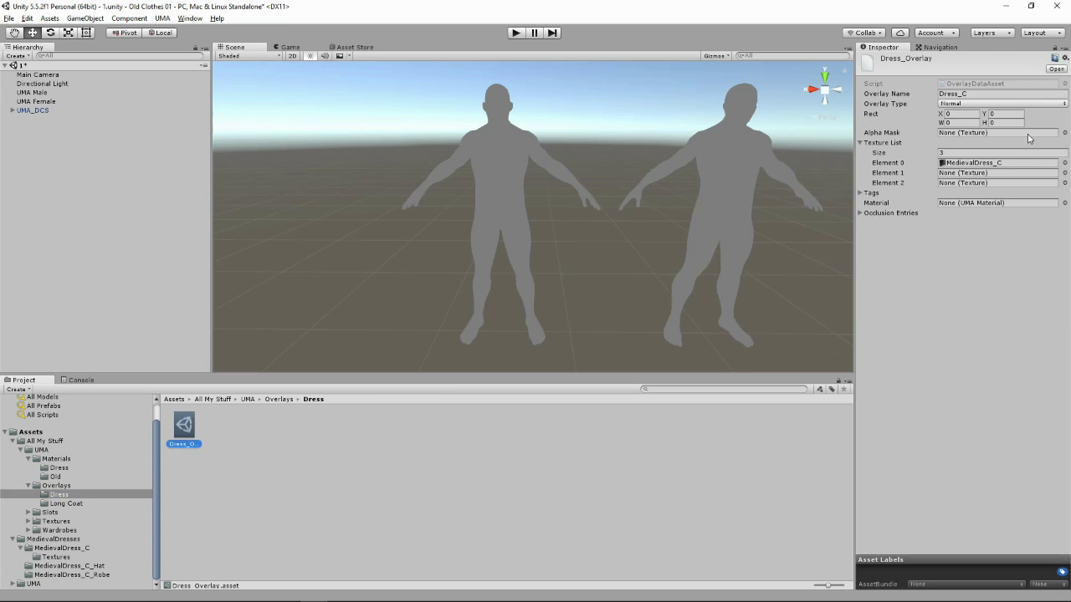
click(1050, 57)
- Assign MedievalDress_C_NRM to Element 1, MedievalDress_C_SPEC to Element 2 and Dress_Material as the material of Dress_Overlay
click(57, 557)
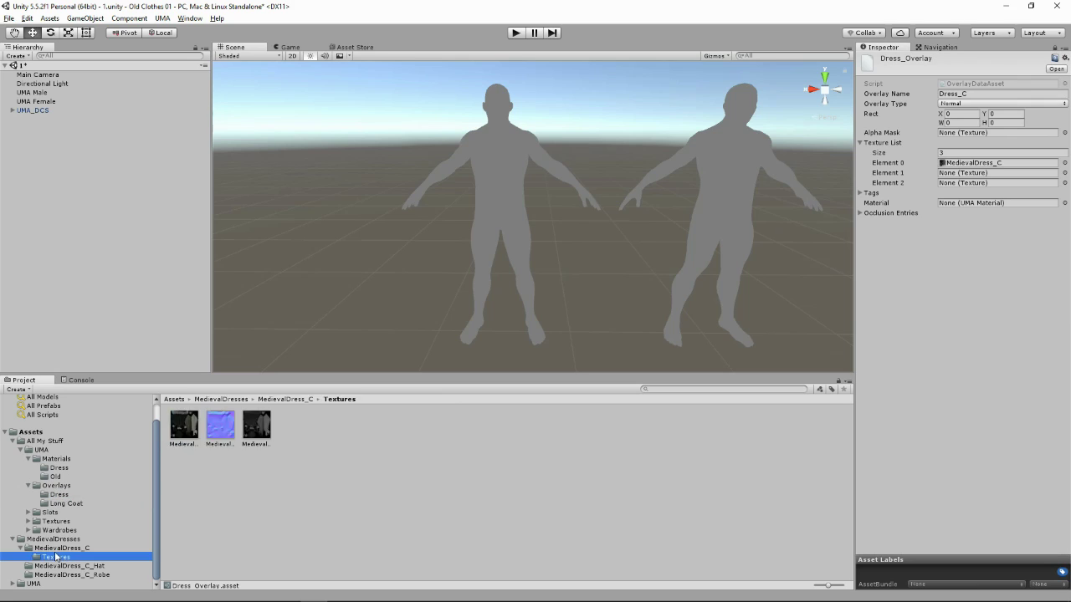
click(222, 429)
drag(221, 429, 994, 175)
drag(265, 423, 970, 189)
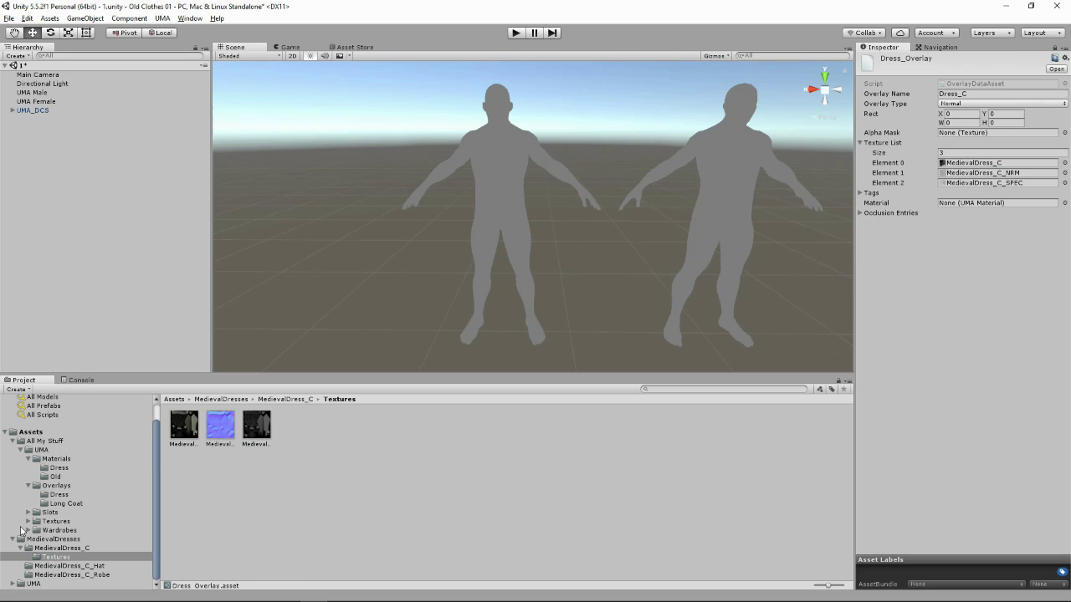
click(52, 470)
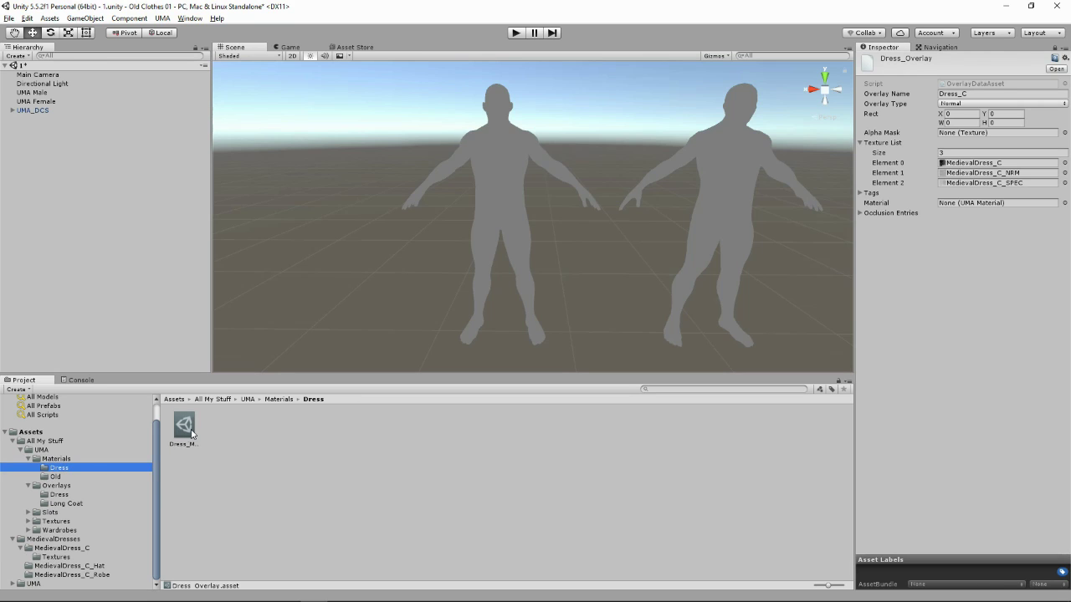
drag(185, 429, 970, 209)
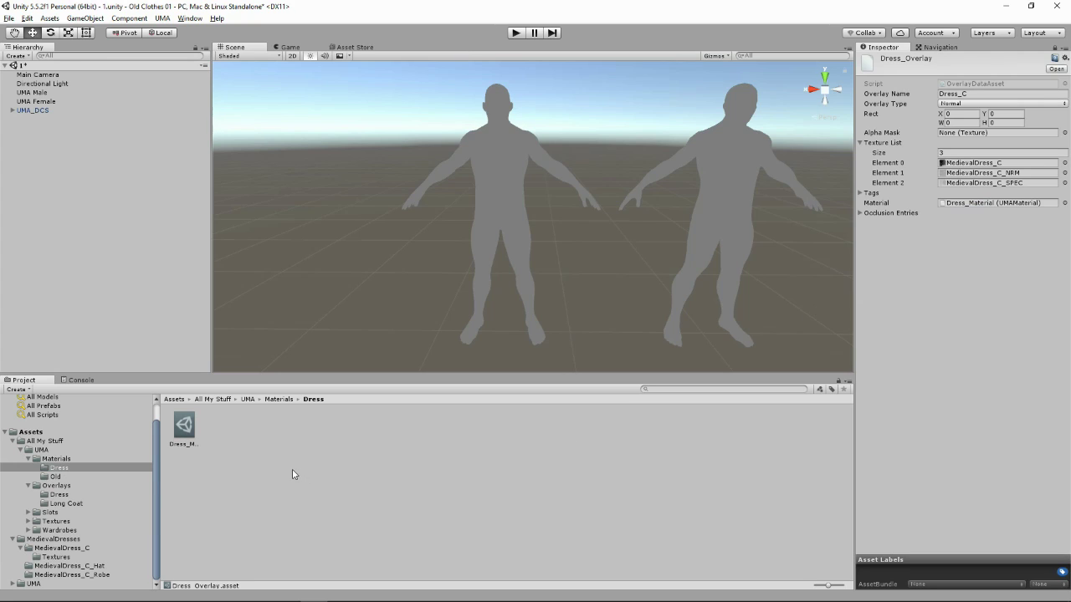
- Create a folder named Dress inside the UMA Slots folder
click(47, 513)
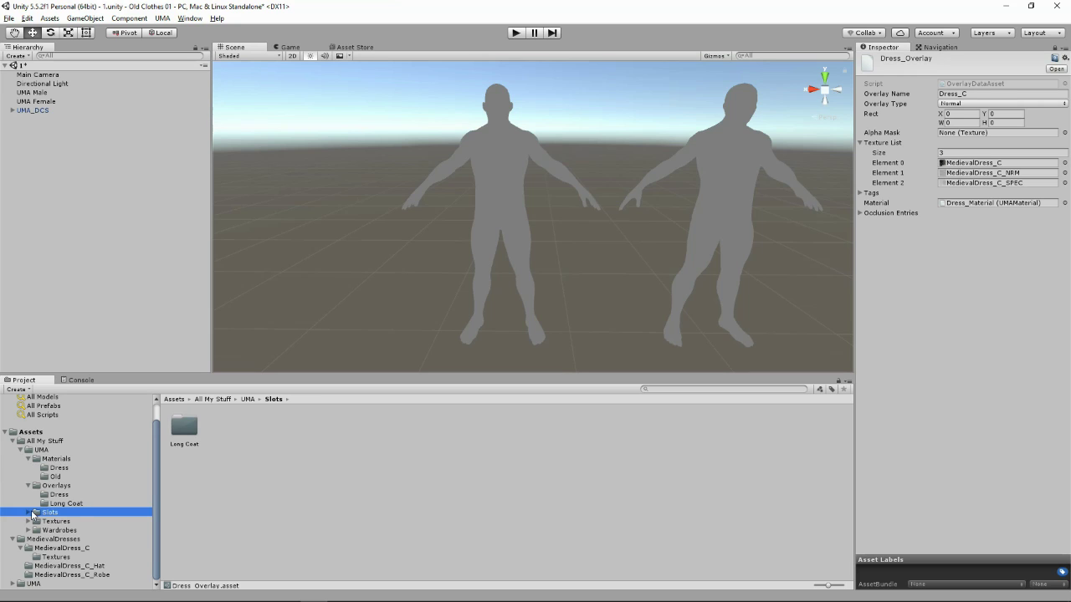
click(30, 513)
right_click(204, 450)
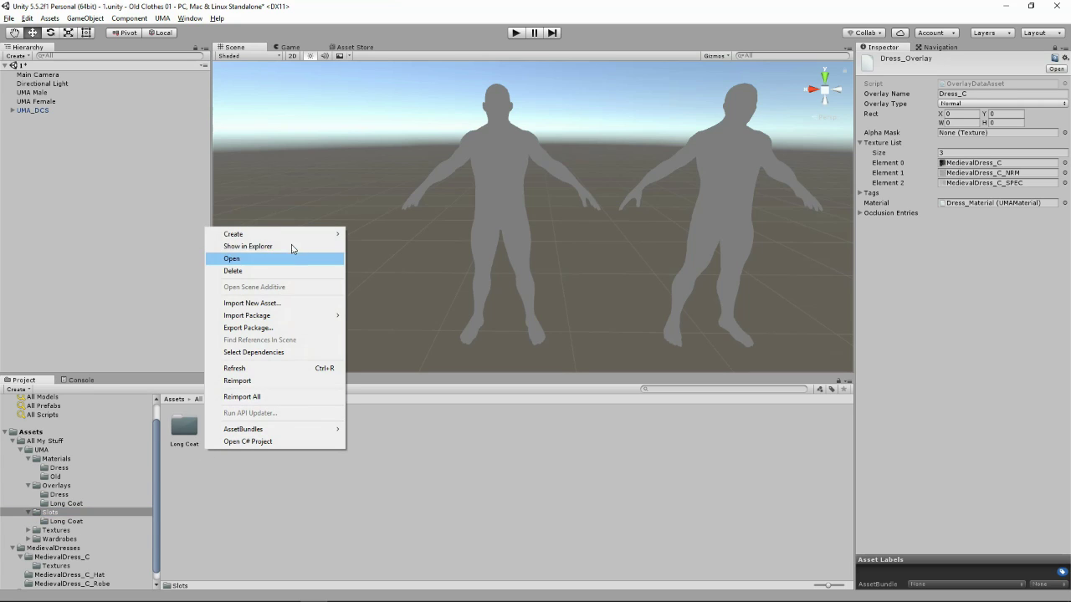
mouse_move(287, 234)
click(154, 235)
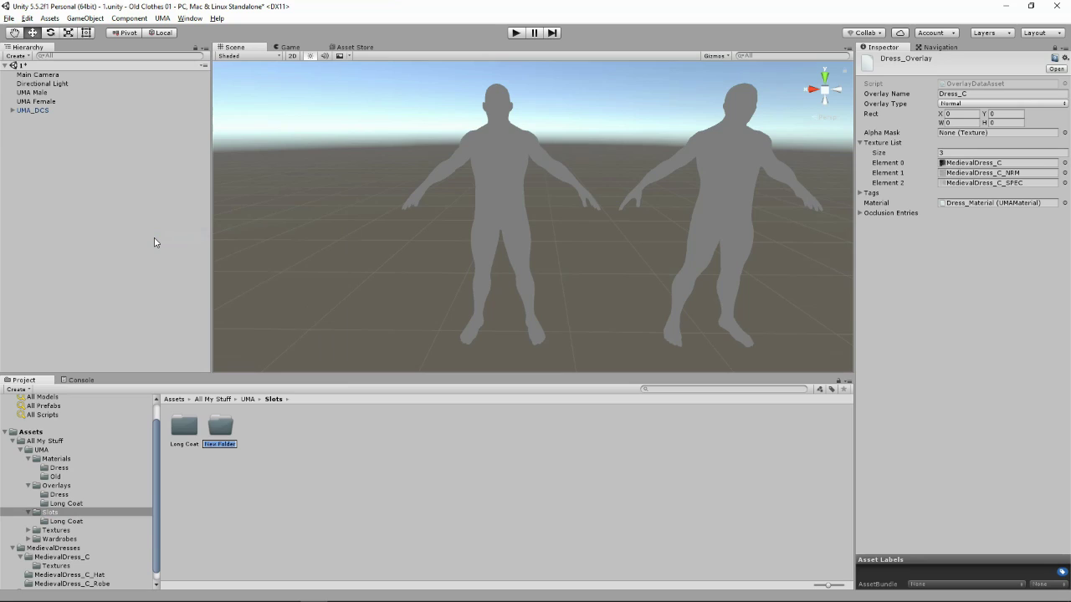
text(Dress)
key(Return)
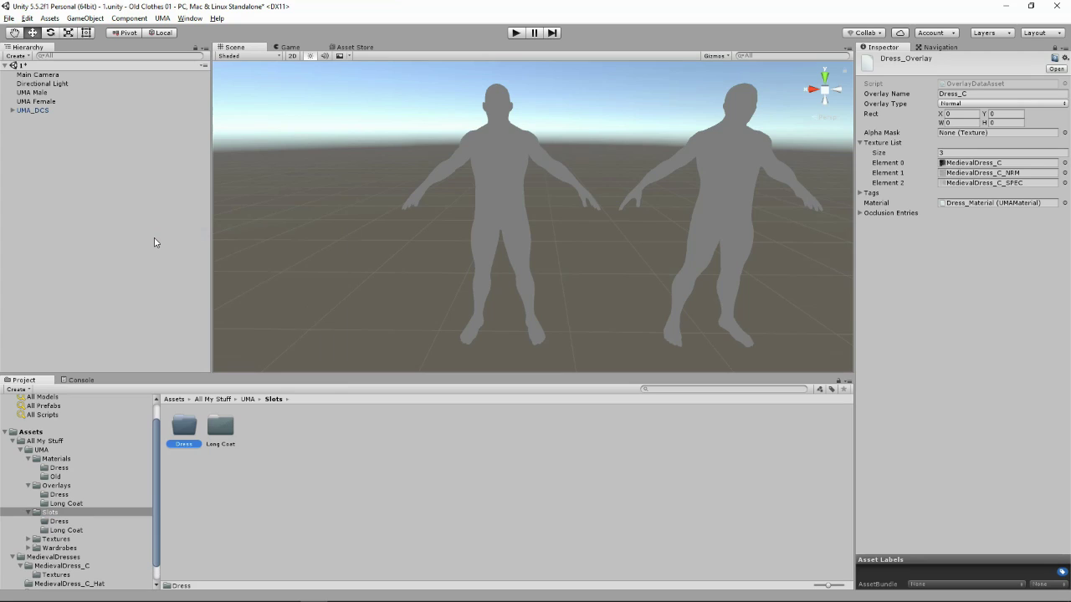
- Rename the Dress folder inside Slots to Dress_C
click(186, 446)
click(197, 444)
text(_C)
key(Return)
- Rename the Dress folder inside Overlays to Dress_C
click(55, 494)
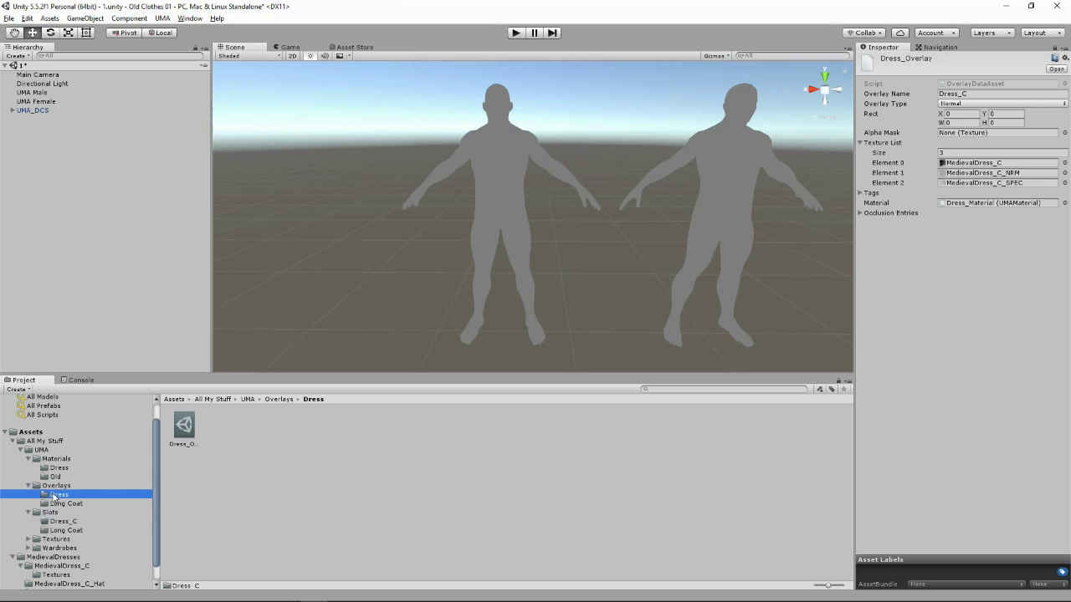
click(63, 495)
text(_C)
key(Escape)
click(69, 494)
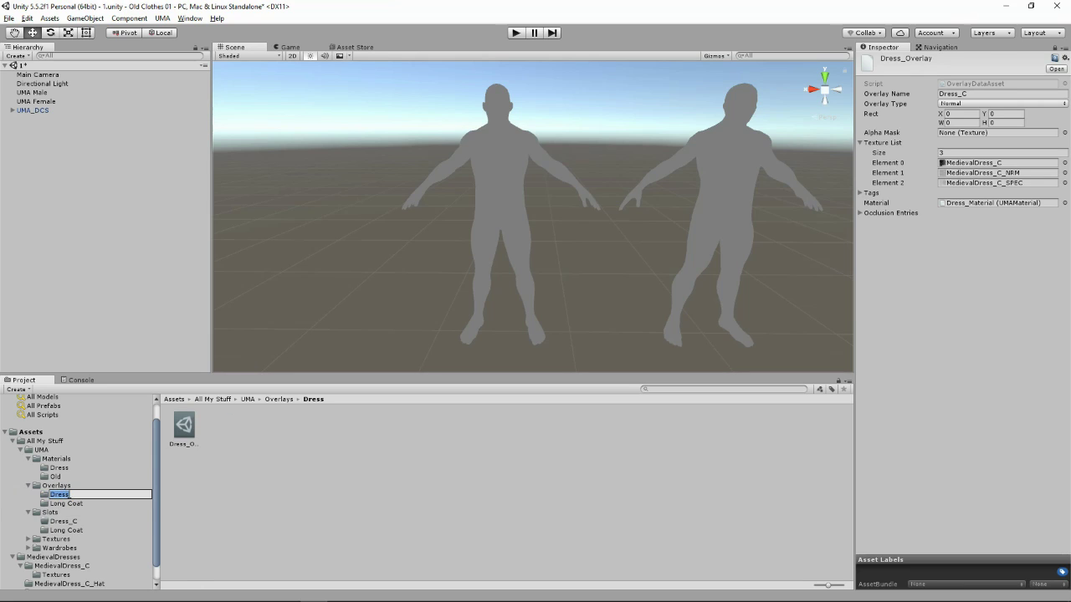
click(74, 495)
text(_C)
- Rename the Dress folder inside Materials to Dress_C and select the Dress_Material asset in it
click(60, 470)
click(62, 470)
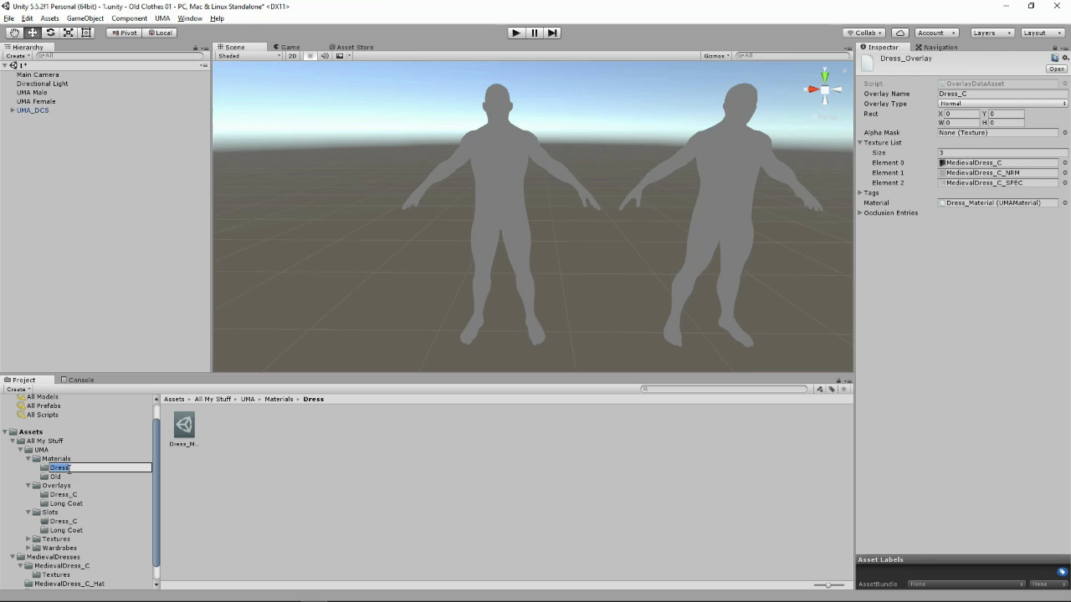
click(85, 469)
text(_C)
key(Return)
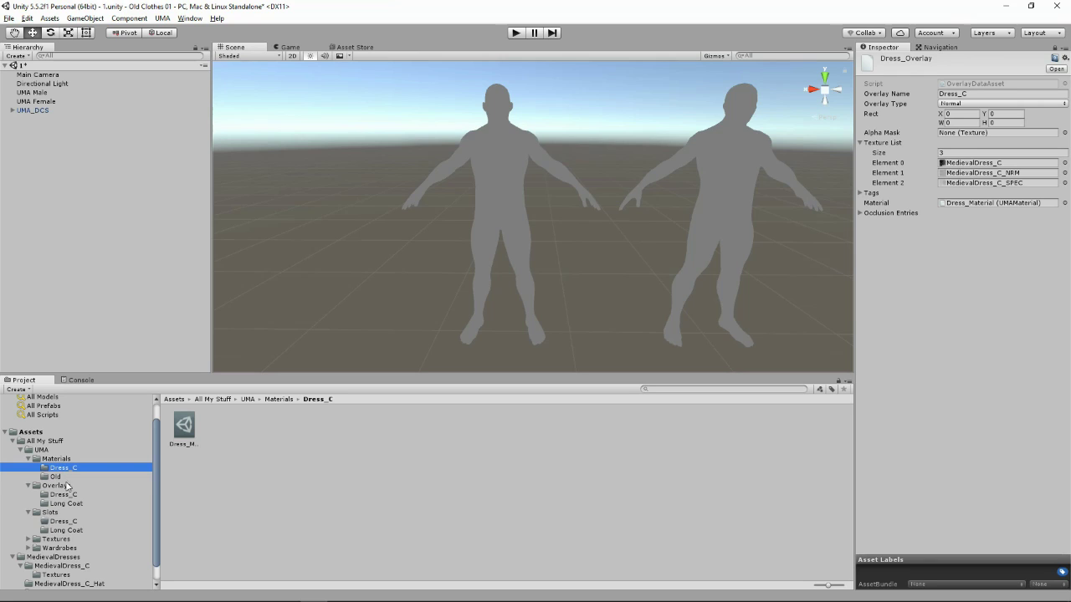
click(184, 428)
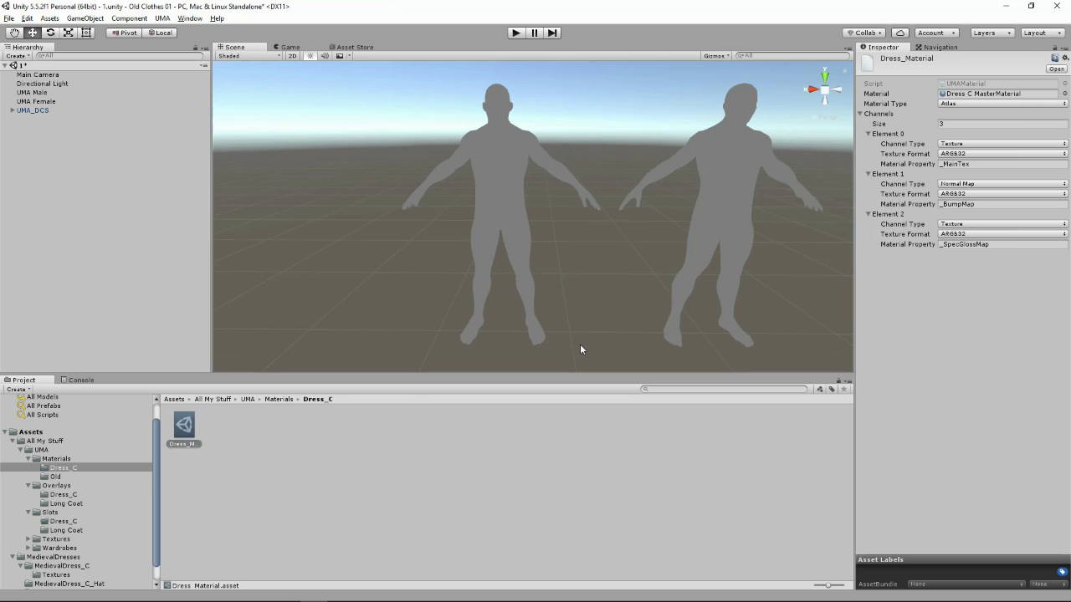
- Open the UMA Slot Builder and set its slot destination folder to the Dress_C folder inside Slots
click(58, 522)
click(292, 435)
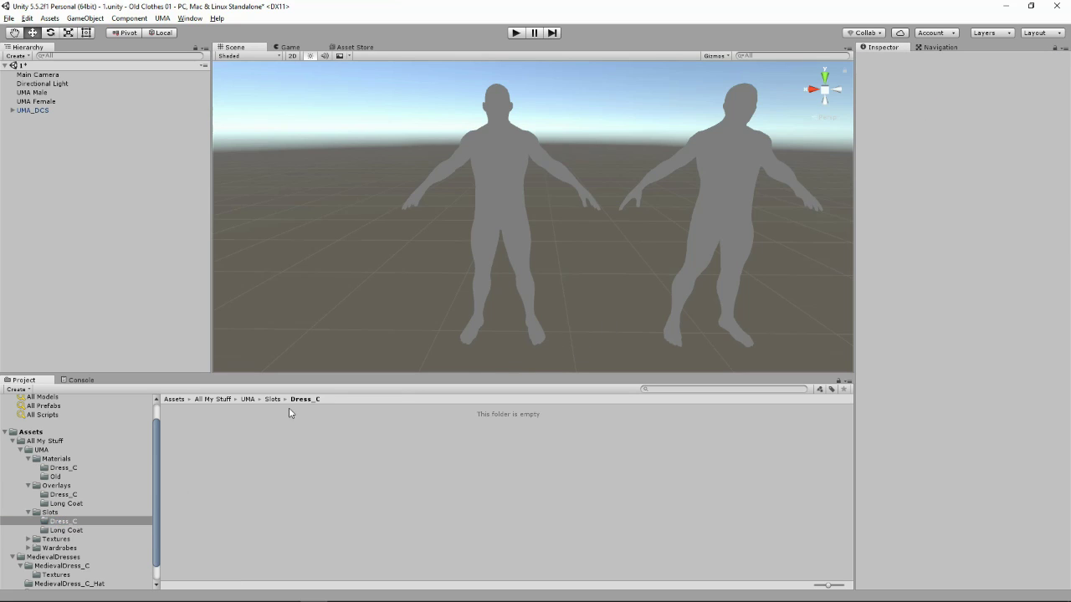
click(163, 18)
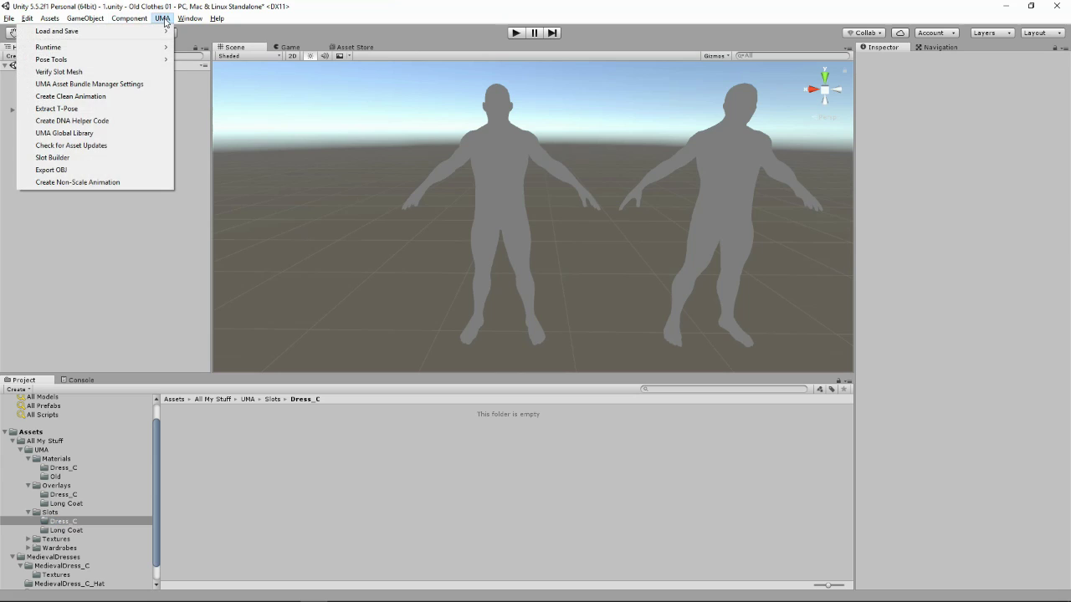
click(123, 158)
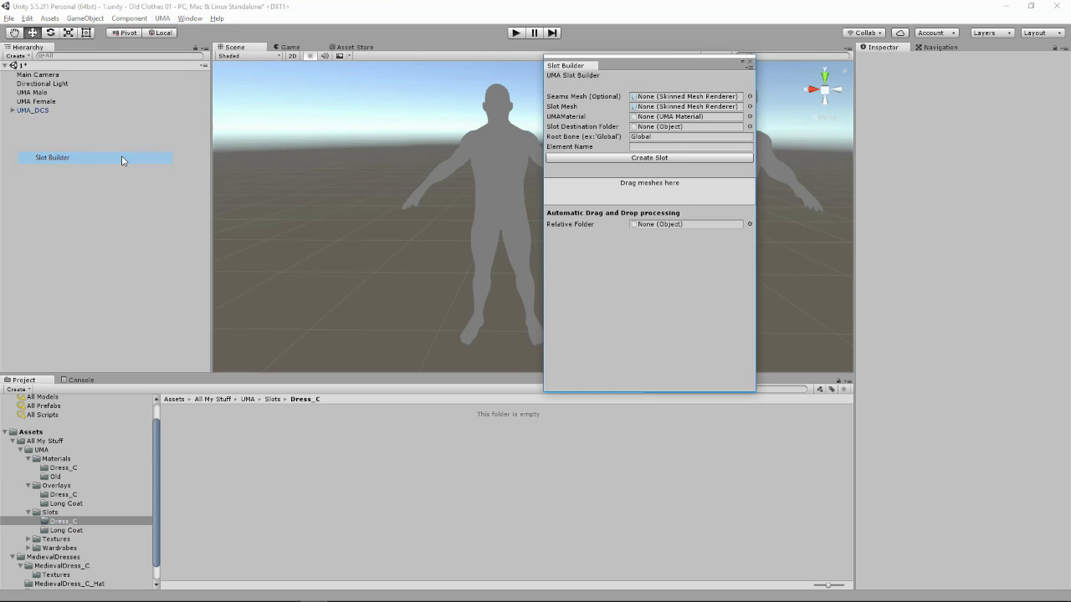
click(50, 512)
drag(184, 428, 661, 132)
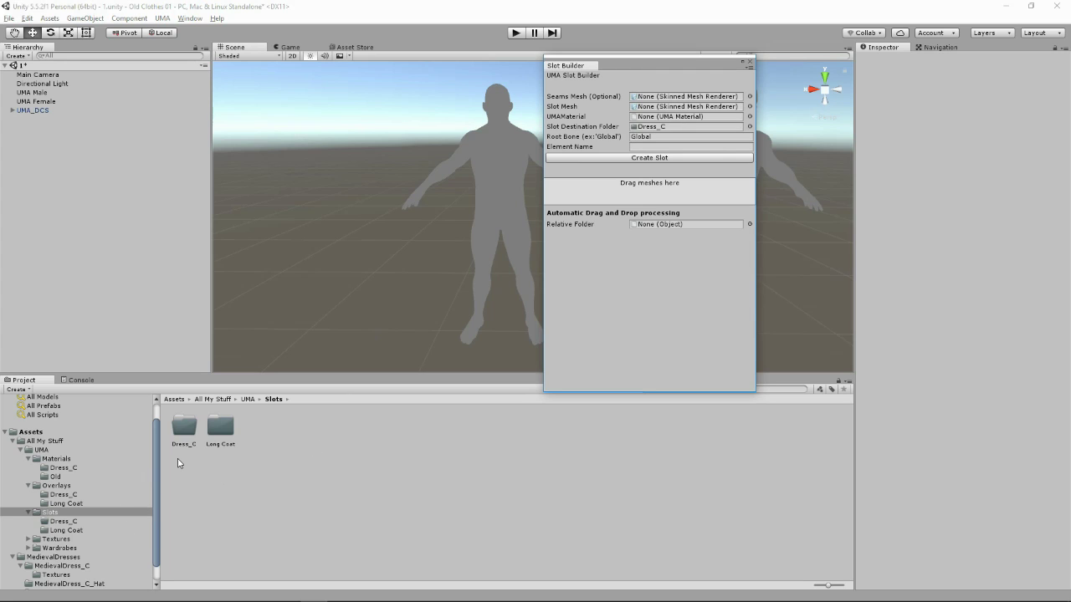
- Set the Slot Builder's UMAMaterial to Dress_Material from the Materials/Dress_C folder
click(57, 469)
drag(185, 427, 678, 118)
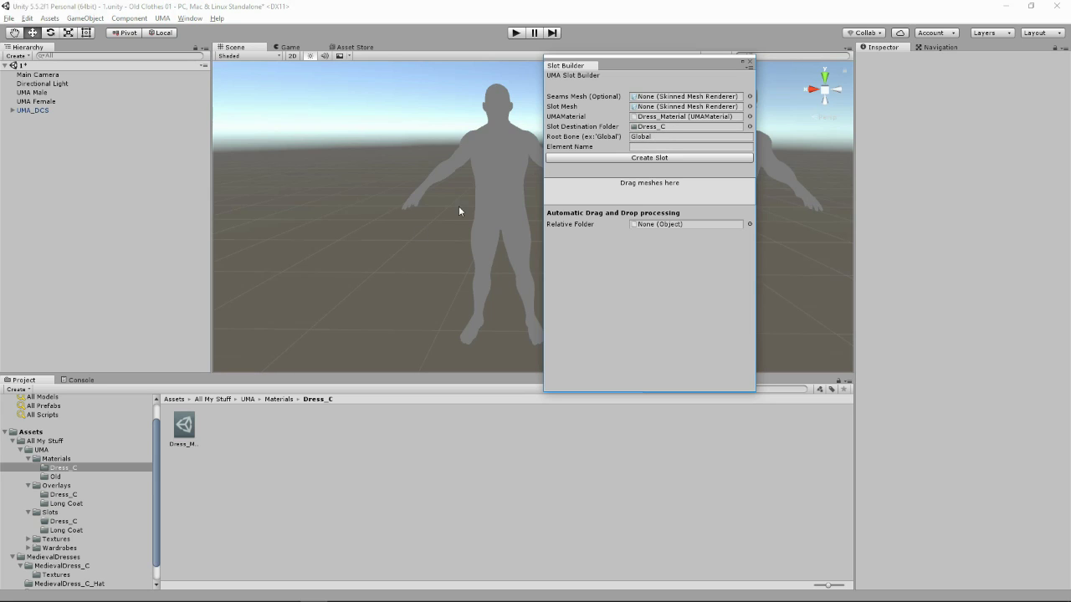
scroll(75, 485, down, 1)
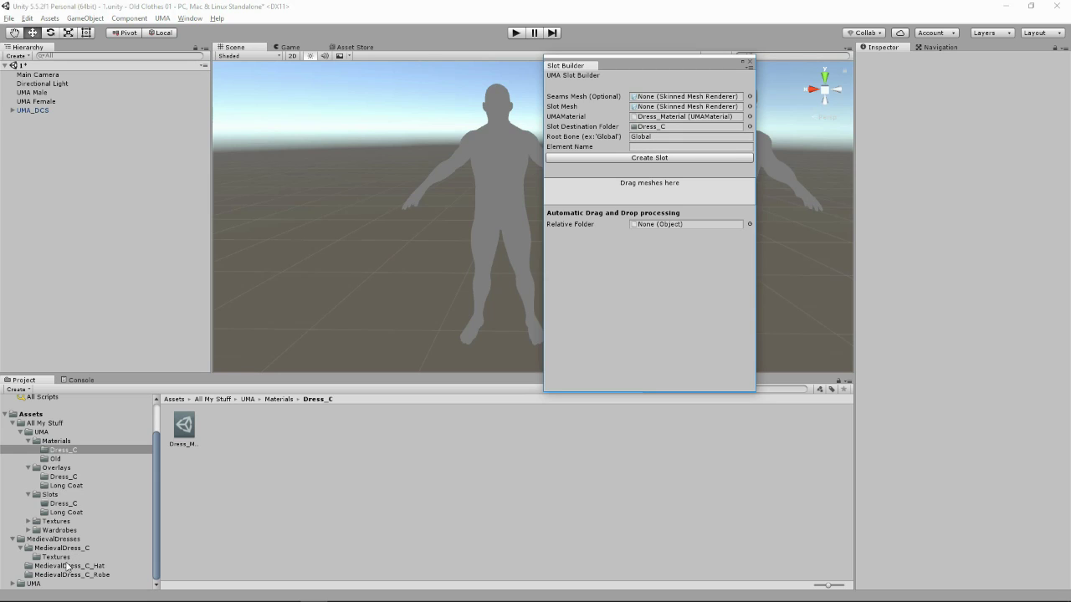
- Load the MedievalDress_C mesh into the Slot Builder and create its slot with the element name Dress_C
click(67, 549)
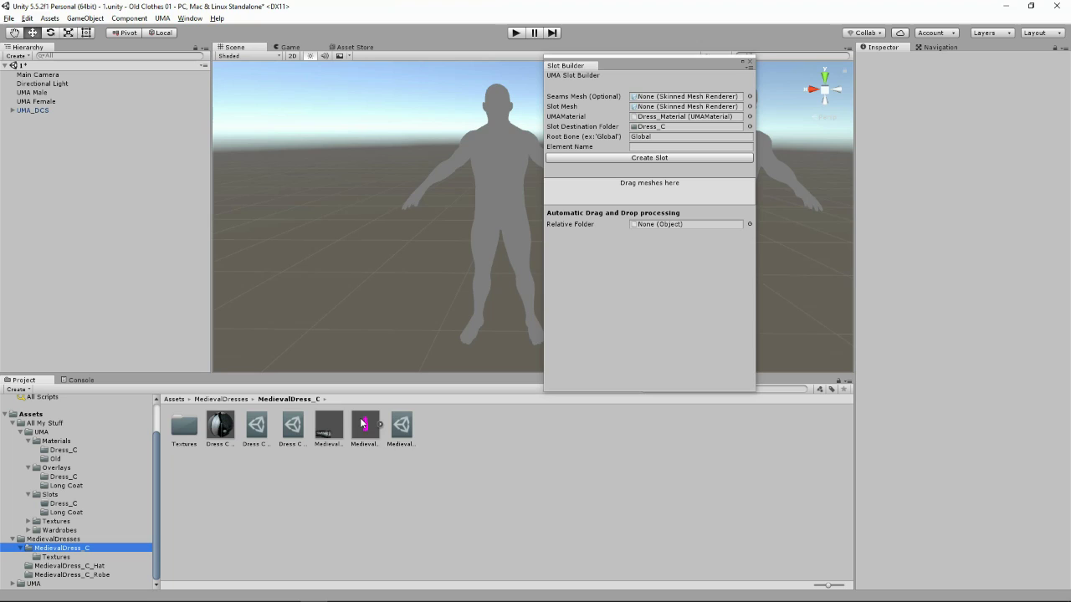
drag(362, 424, 647, 192)
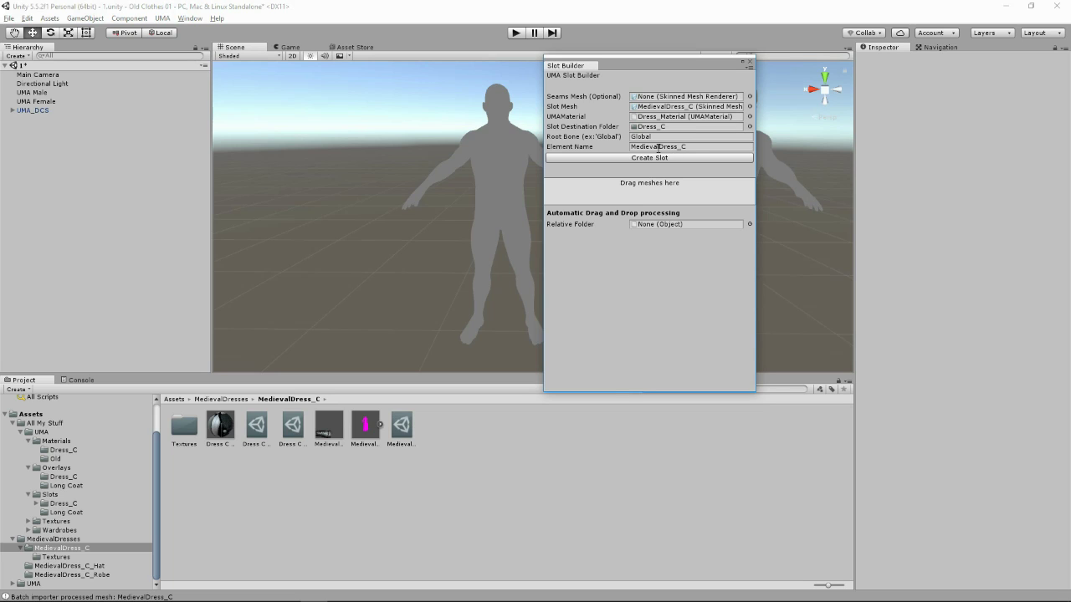
drag(660, 146, 607, 149)
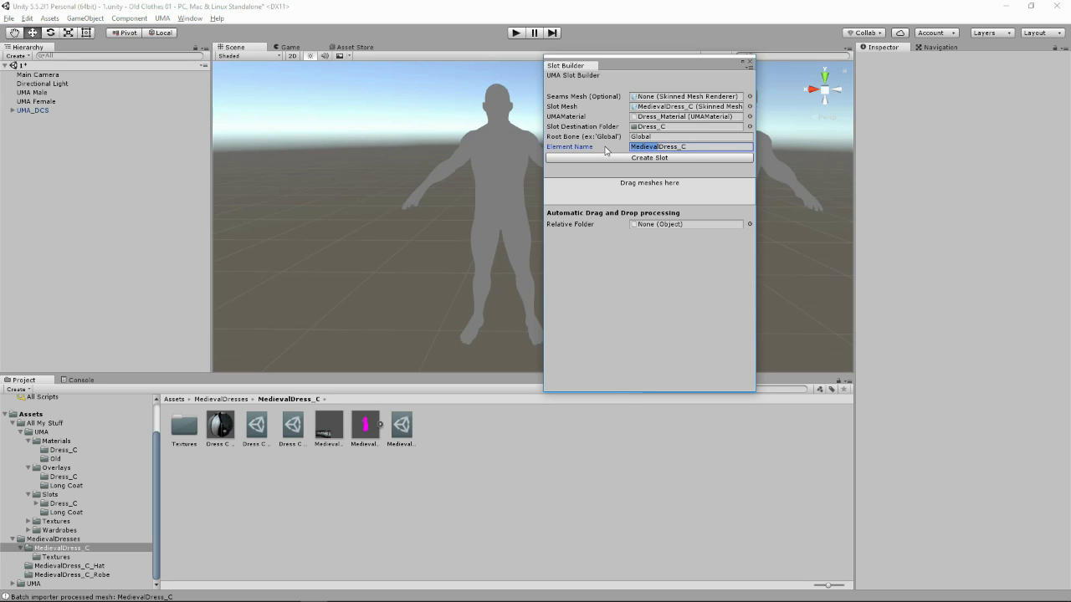
key(BackSpace)
click(649, 159)
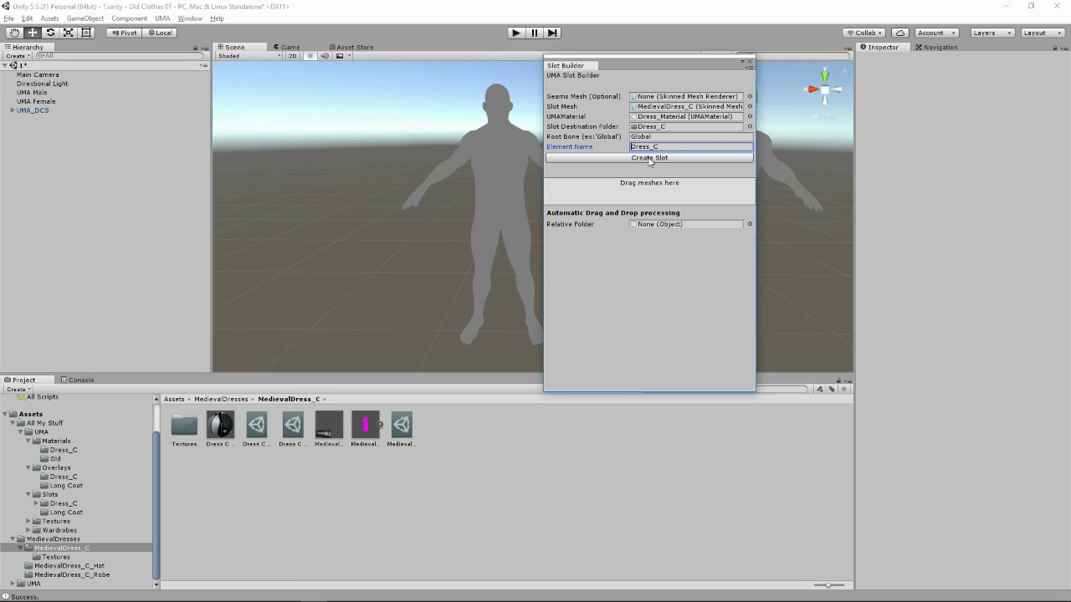
- Check the generated Dress_C subfolder inside Slots/Dress_C and close the Slot Builder
click(58, 503)
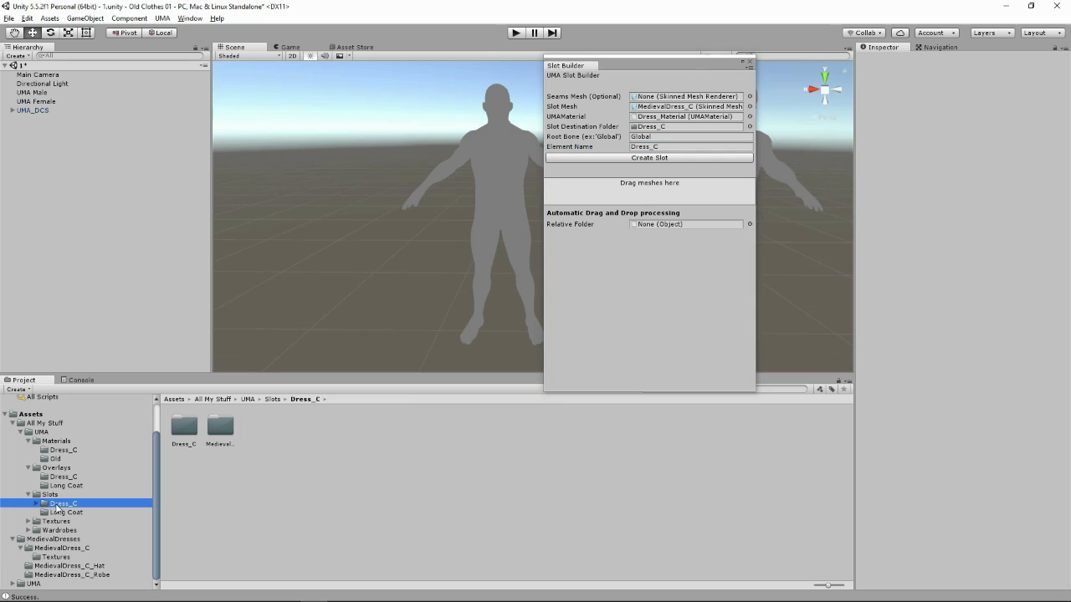
double_click(185, 427)
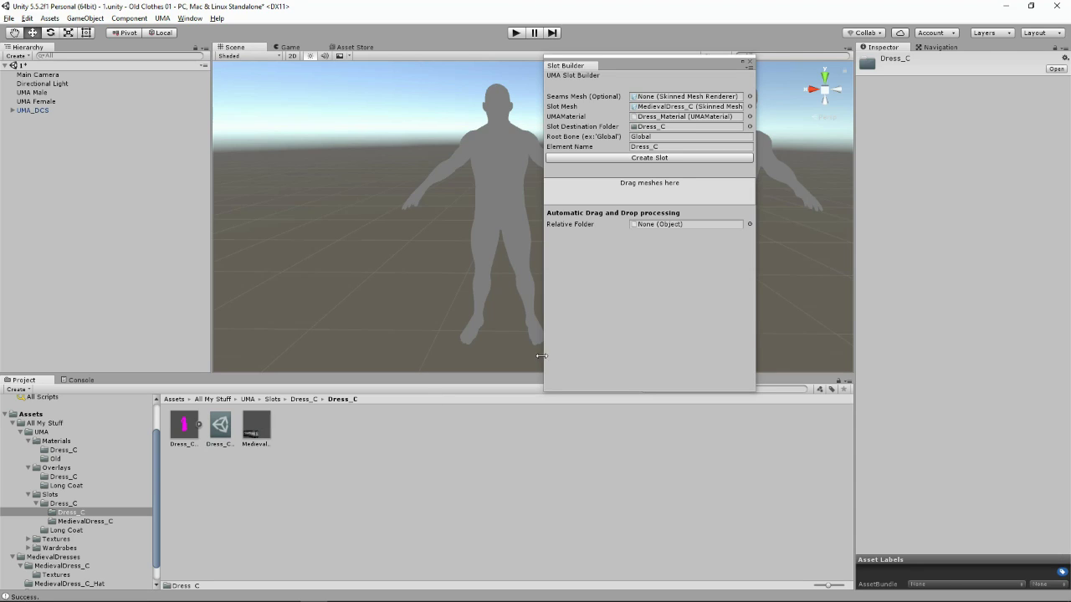
click(750, 62)
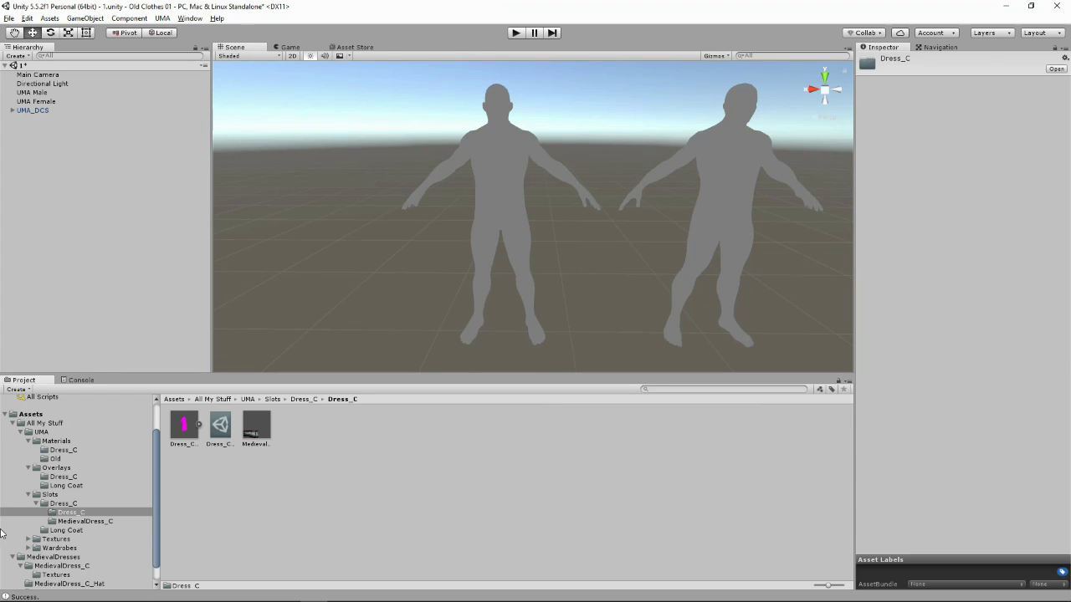
- Delete the Old folder from the UMA Materials folder
click(52, 459)
right_click(50, 459)
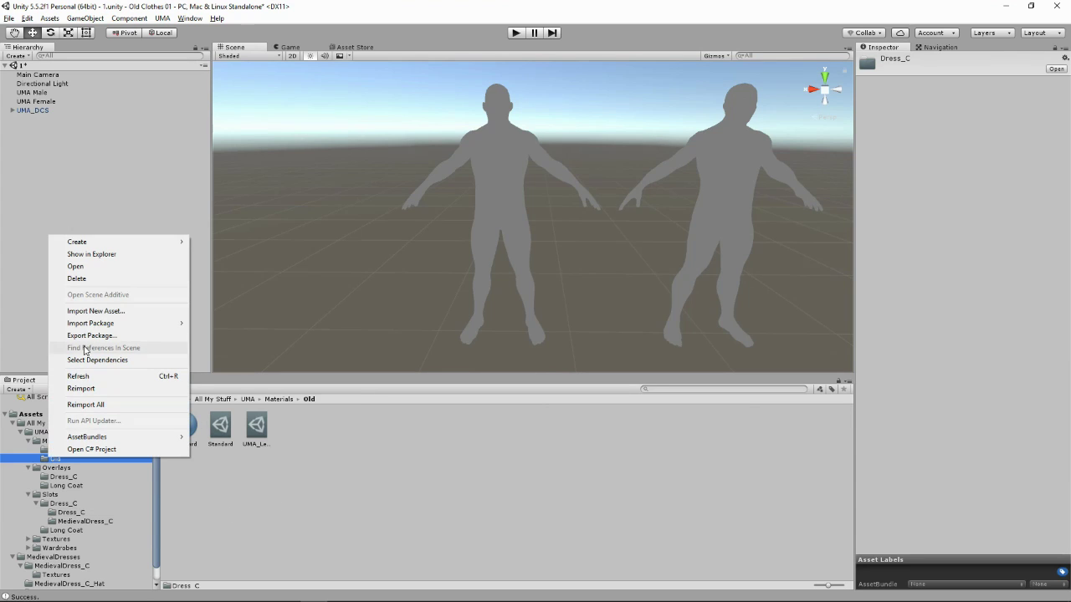
click(76, 279)
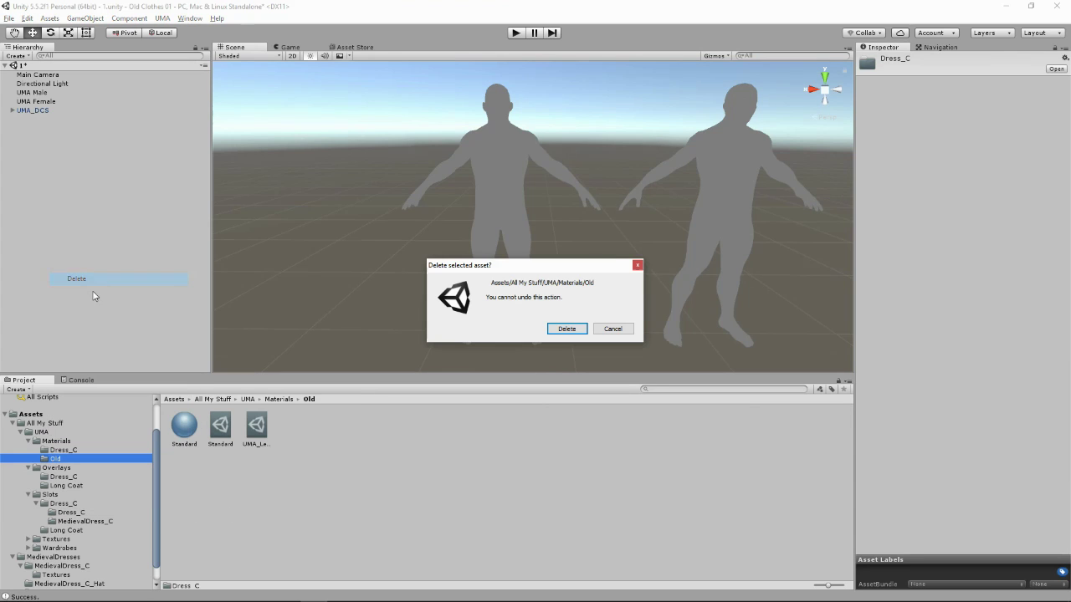
click(567, 328)
- Delete the Long Coat folder from the UMA Overlays folder
click(57, 477)
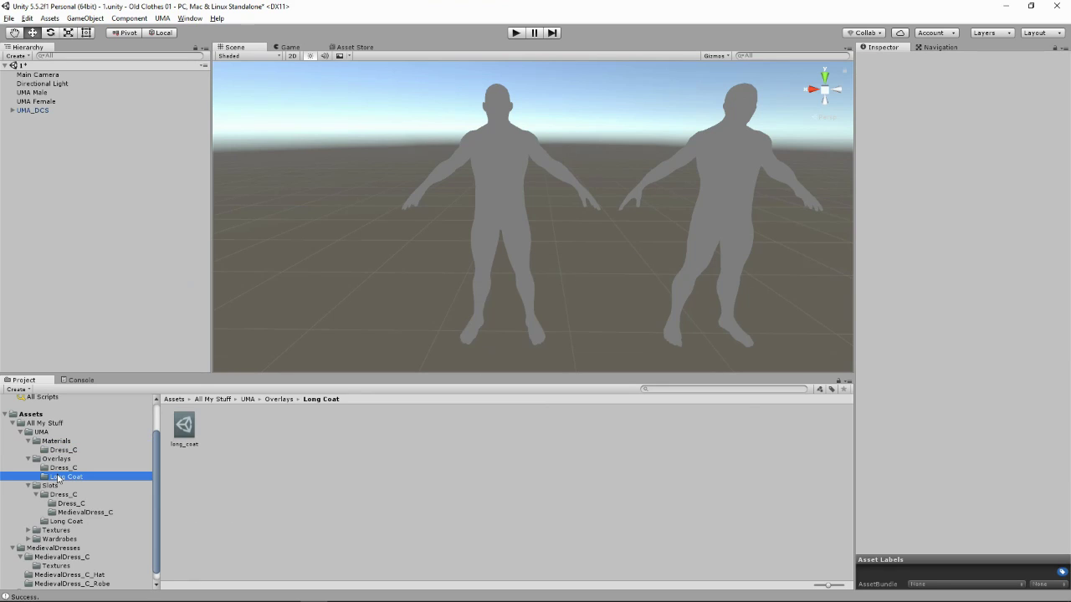
right_click(57, 477)
click(103, 298)
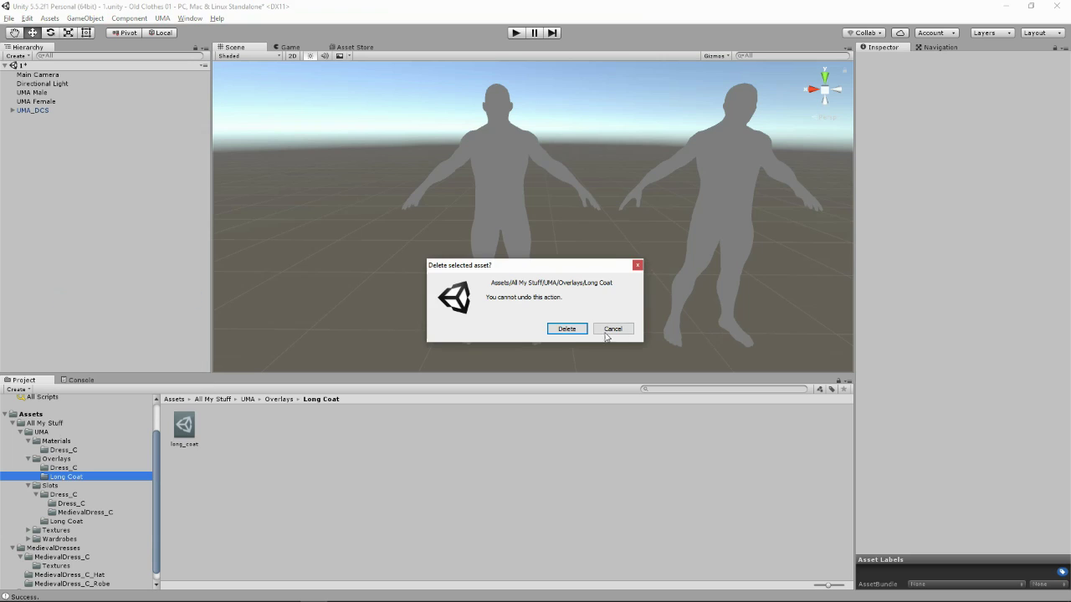
click(567, 328)
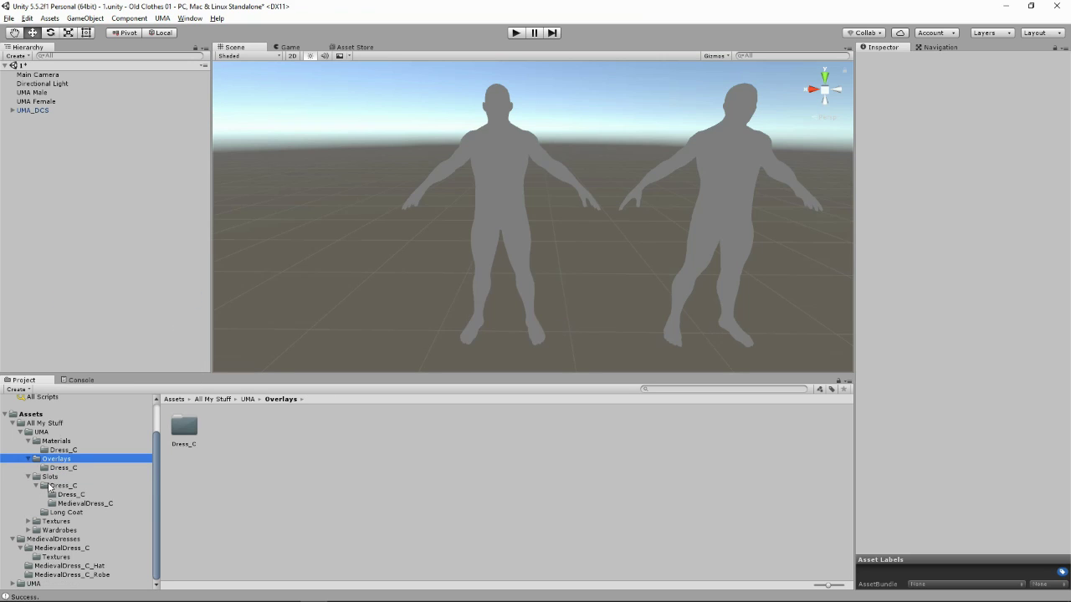
- Collapse the Dress_C folder inside Slots and delete the Long Coat folder beside it
click(37, 485)
click(50, 509)
right_click(50, 509)
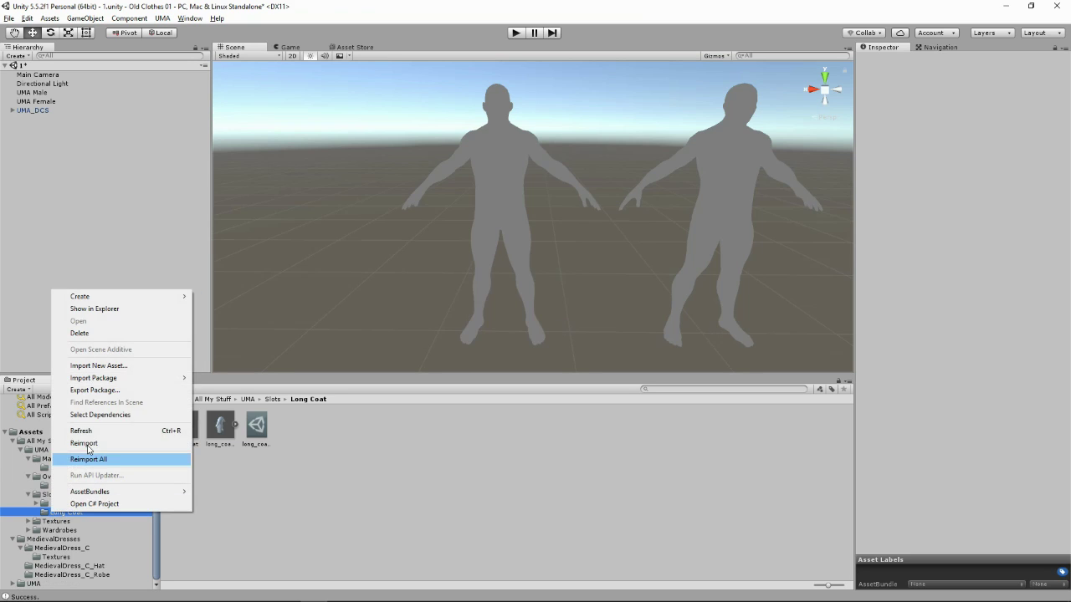
click(101, 335)
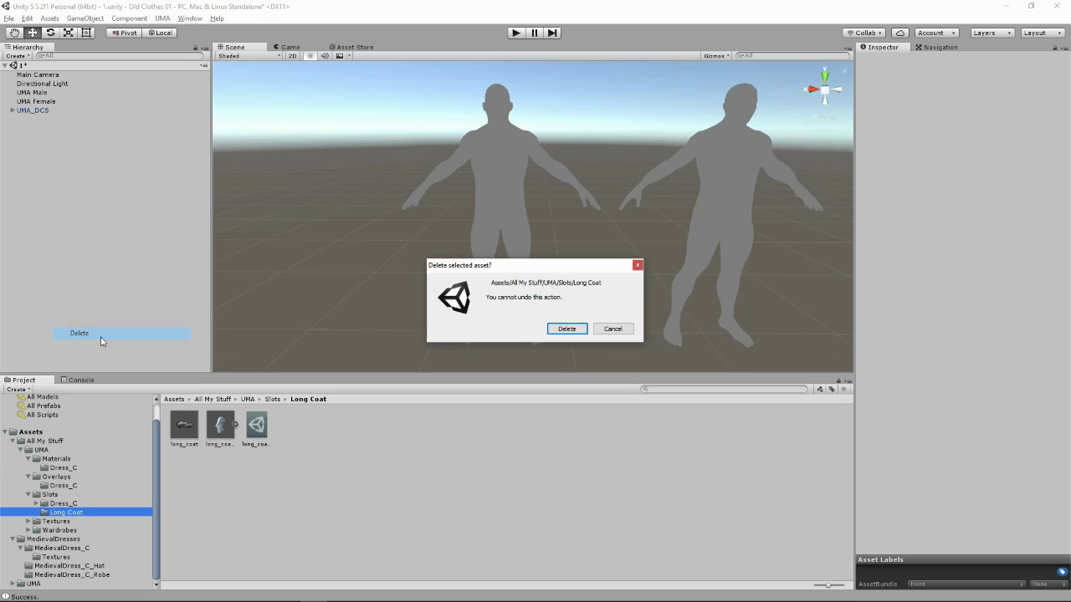
click(566, 329)
- Delete the Long Coat folder from the UMA Textures folder
click(28, 521)
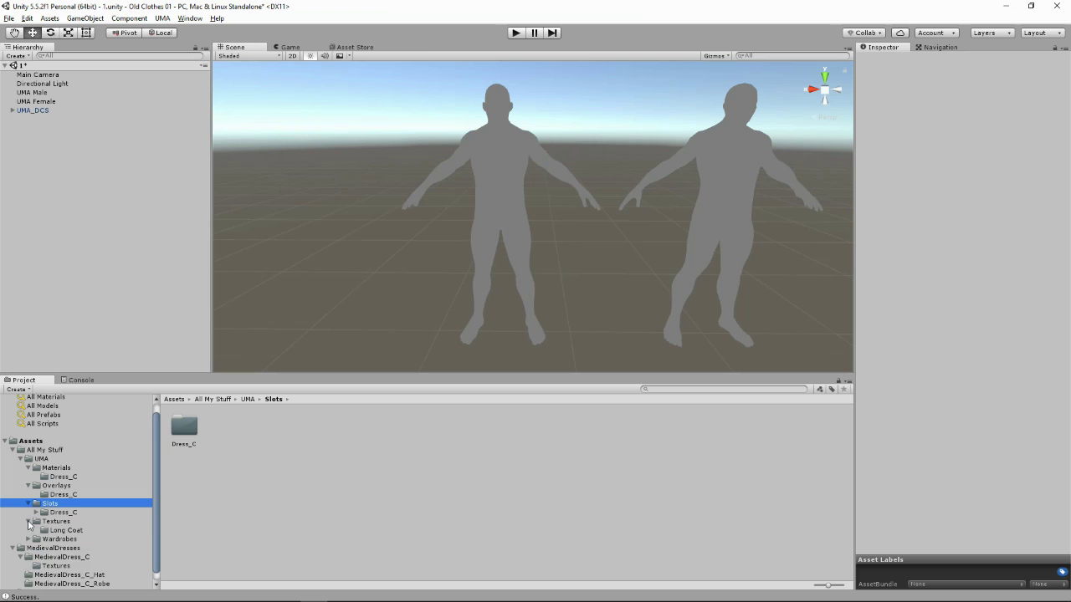
right_click(57, 531)
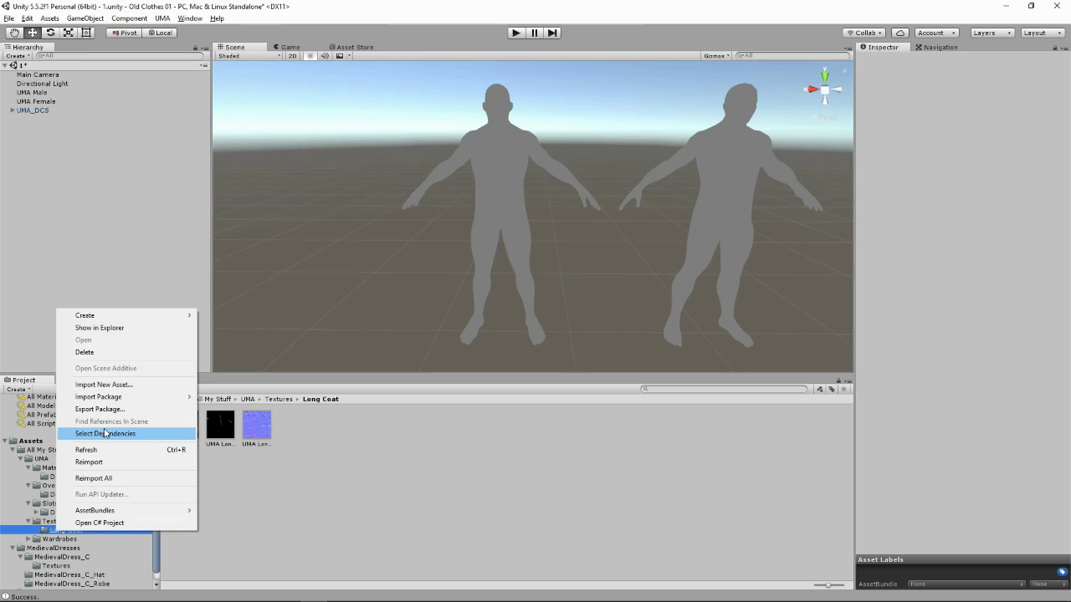
click(84, 352)
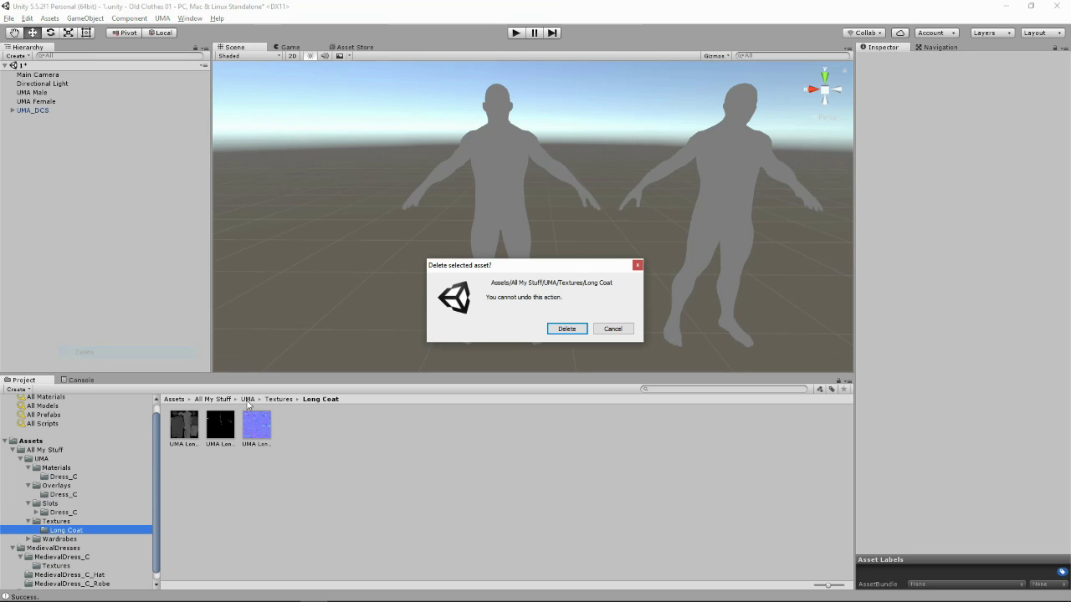
click(567, 328)
- Delete the Long Coat folder from the UMA Wardrobes folder
click(60, 530)
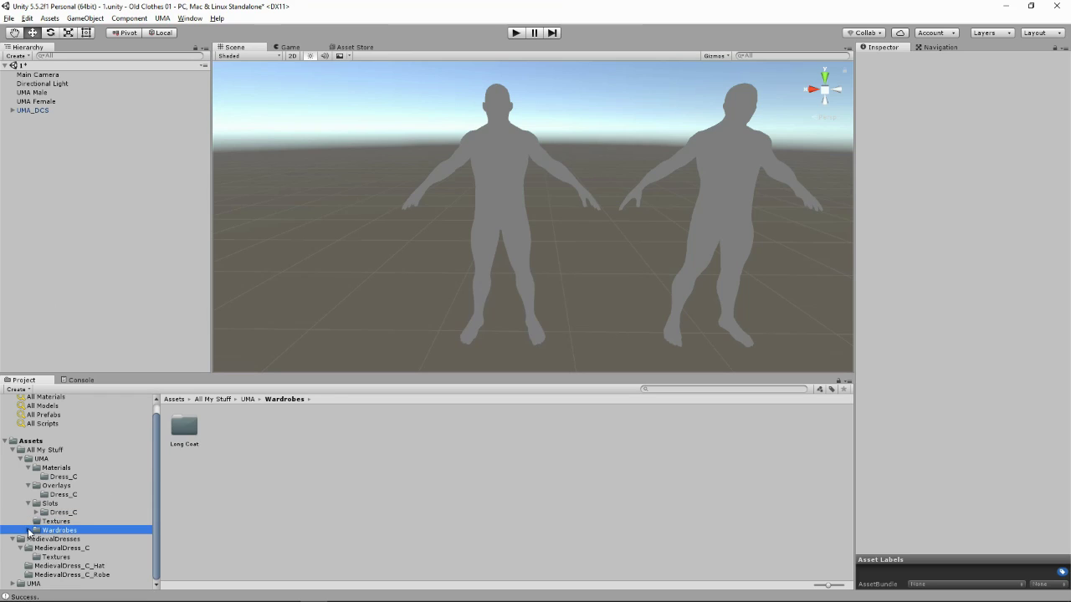
click(29, 531)
right_click(57, 540)
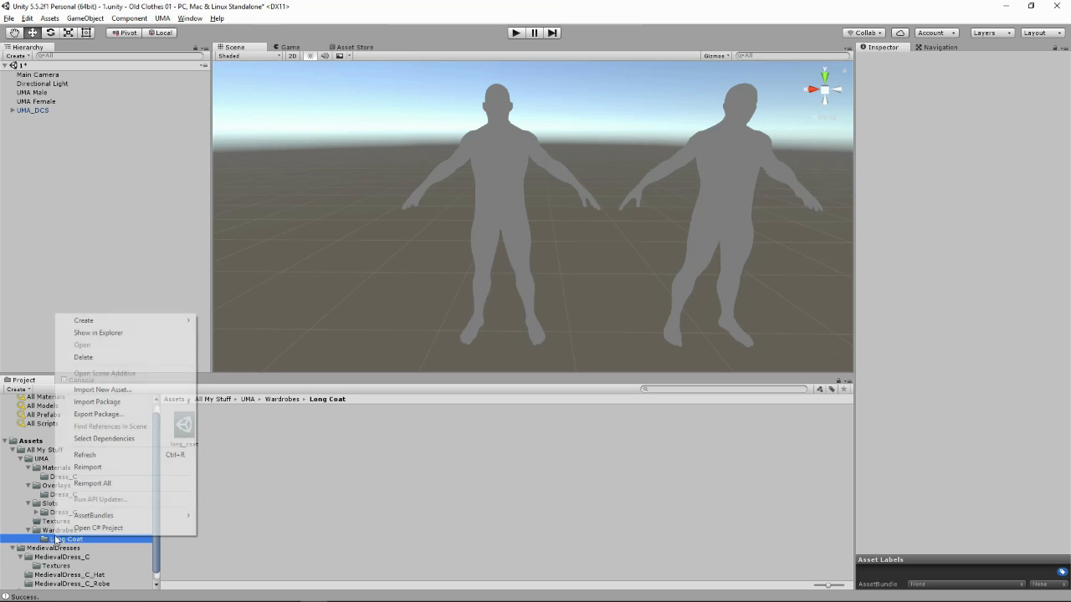
click(120, 352)
click(561, 329)
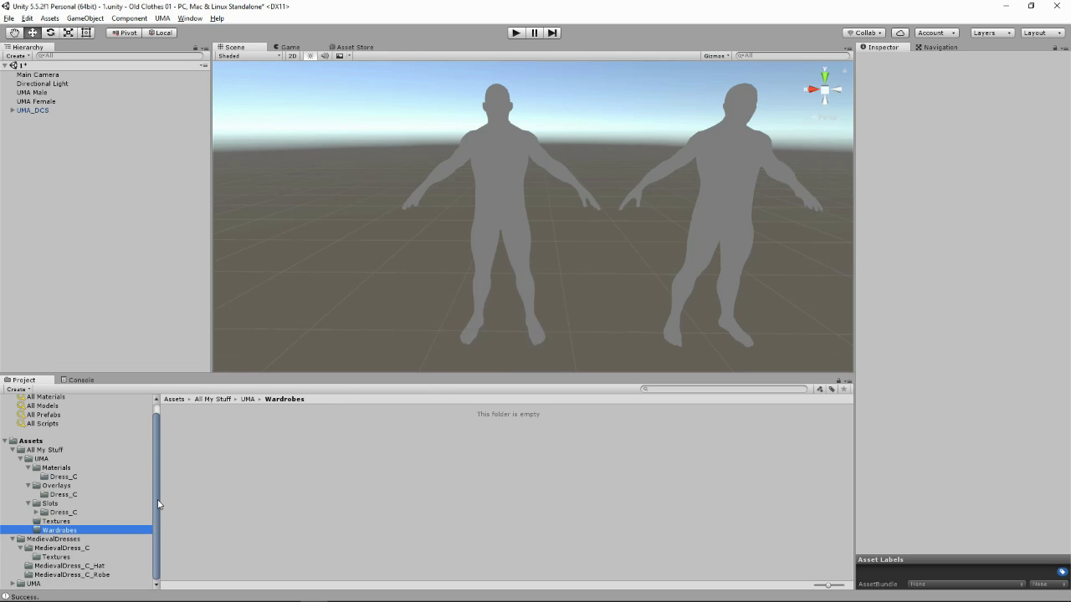
- Create a new folder named Dress_C inside the UMA Wardrobes folder
click(41, 459)
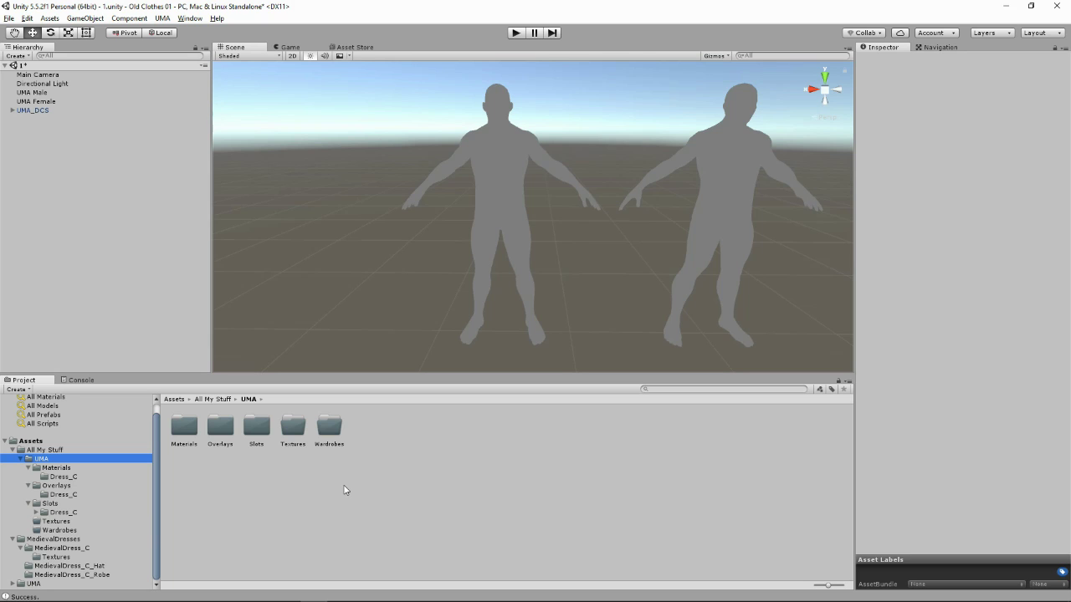
double_click(329, 427)
right_click(287, 483)
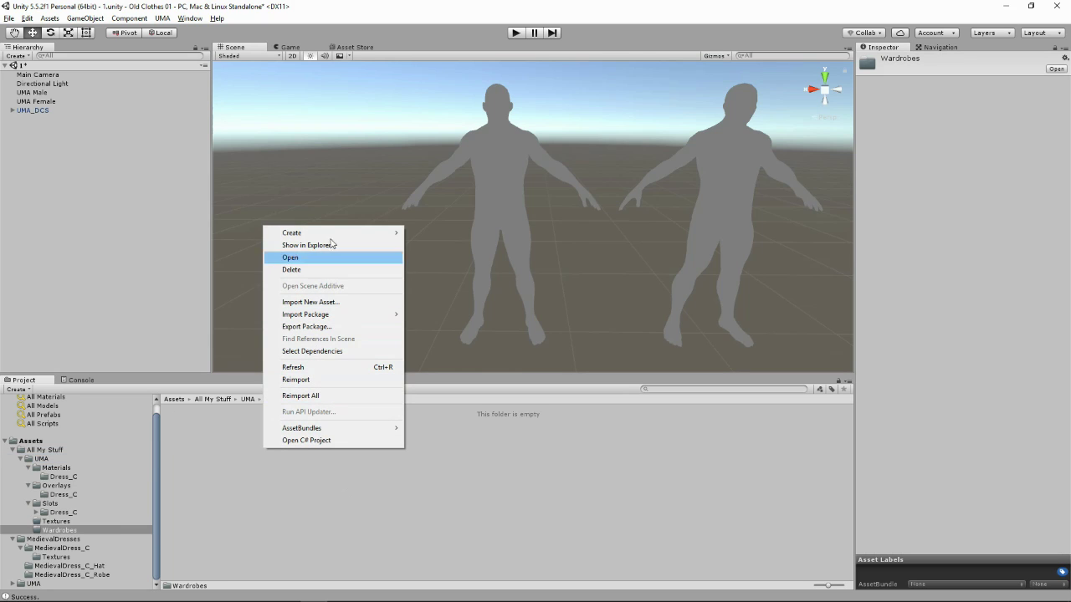
mouse_move(331, 241)
click(167, 232)
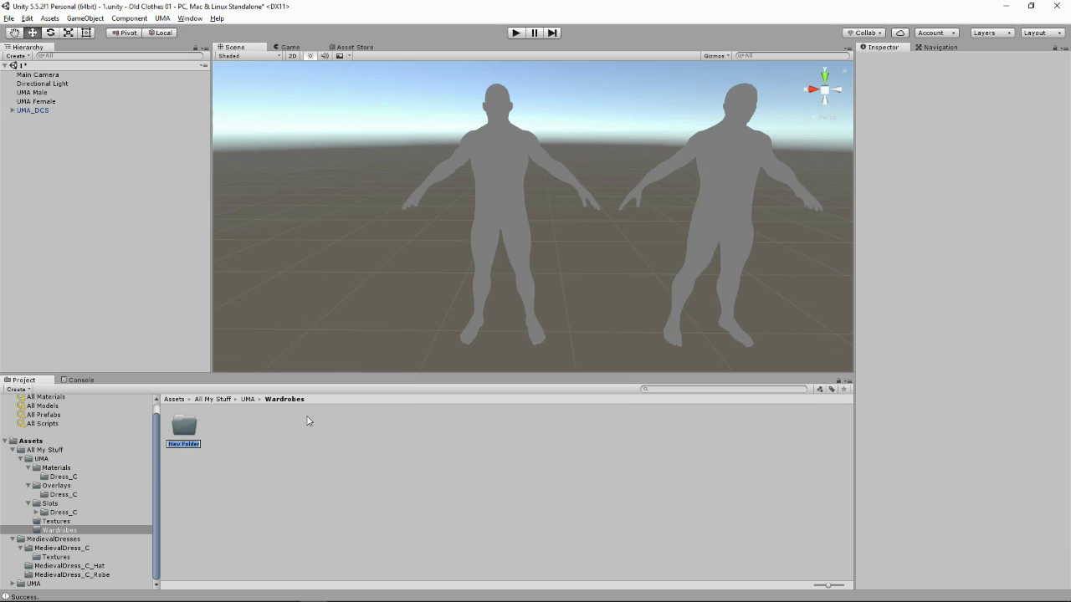
text(Dress_C)
key(Return)
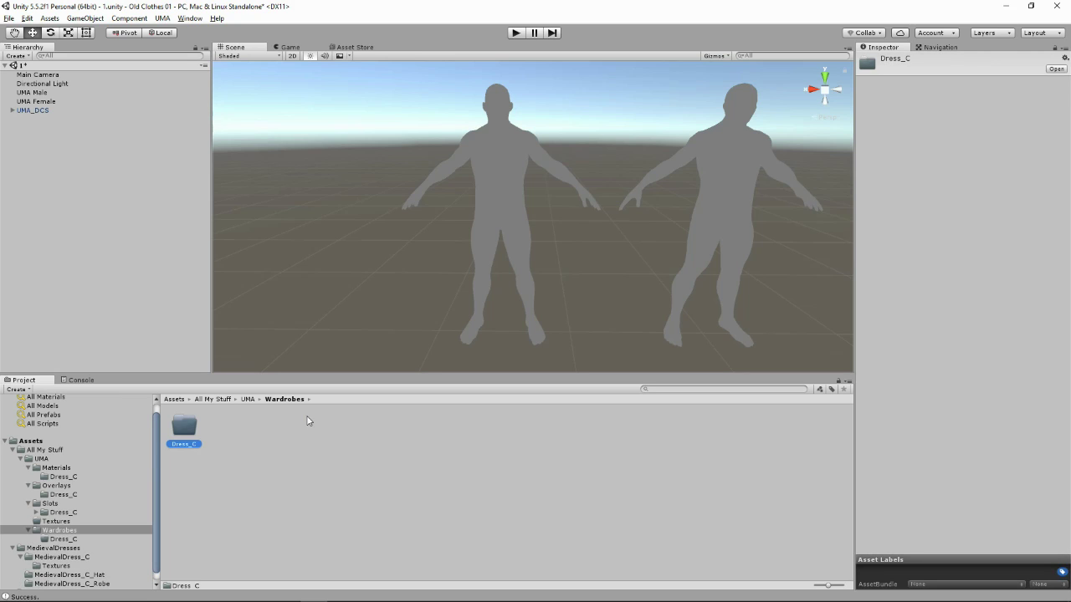
- Create a UMA DCS Wardrobe Recipe named Dress_C inside the Wardrobes/Dress_C folder
double_click(185, 434)
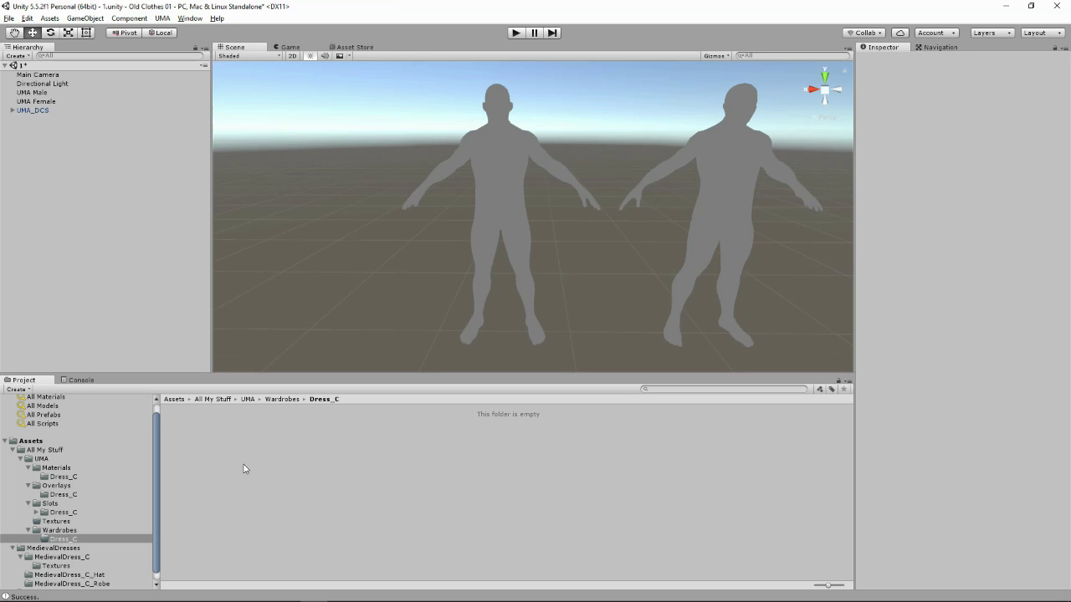
right_click(251, 450)
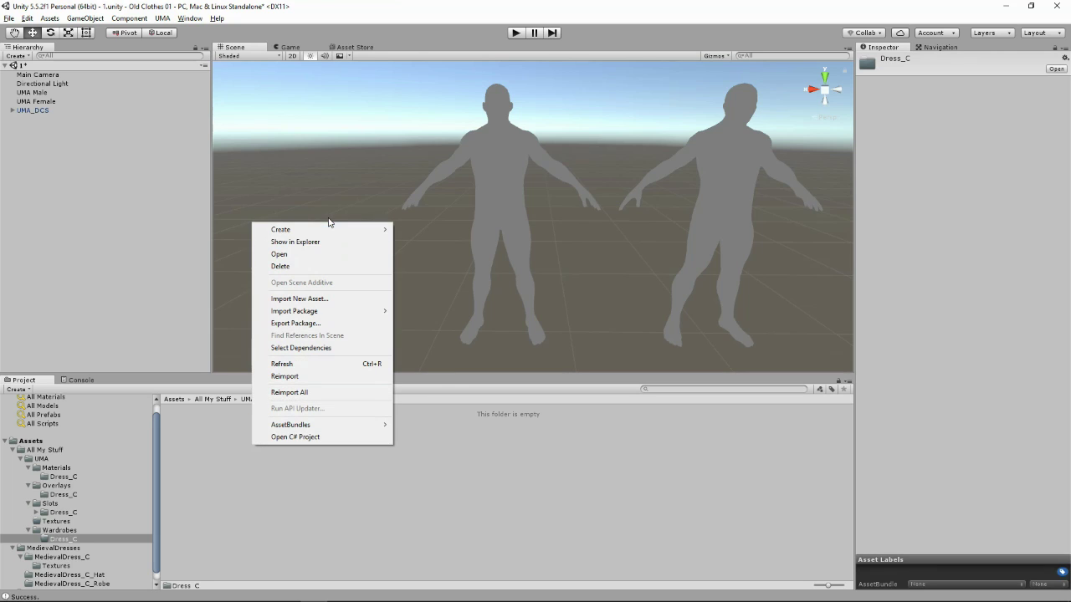
mouse_move(329, 229)
mouse_move(167, 538)
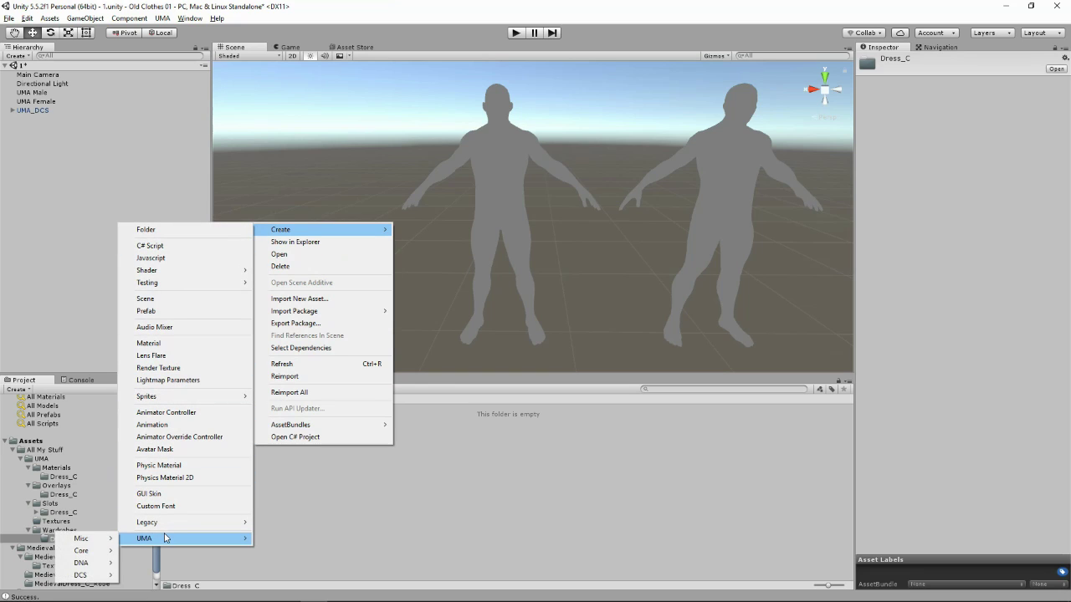
mouse_move(104, 576)
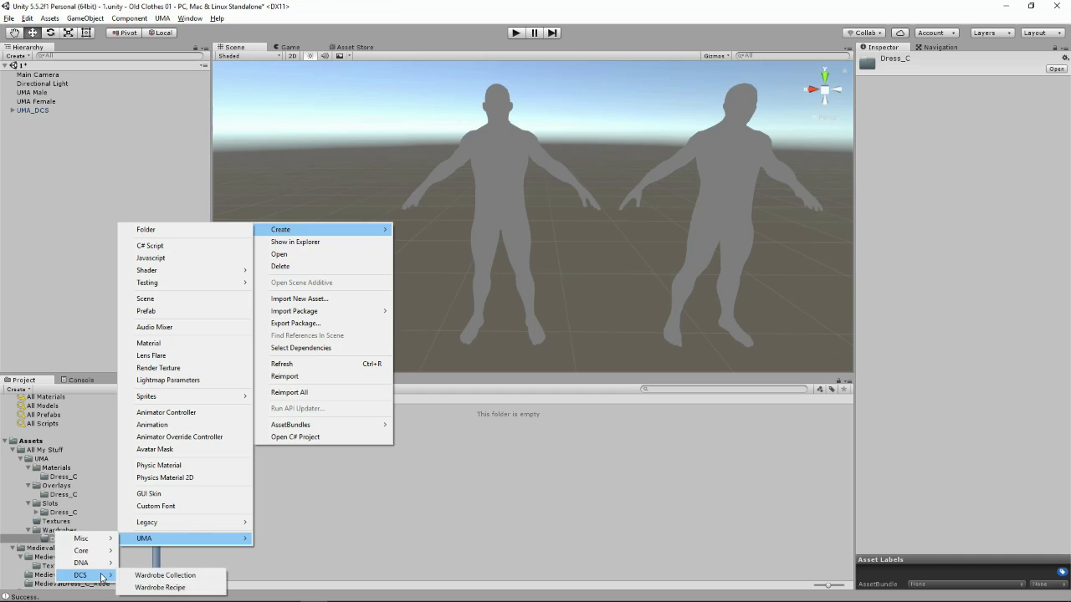
click(159, 589)
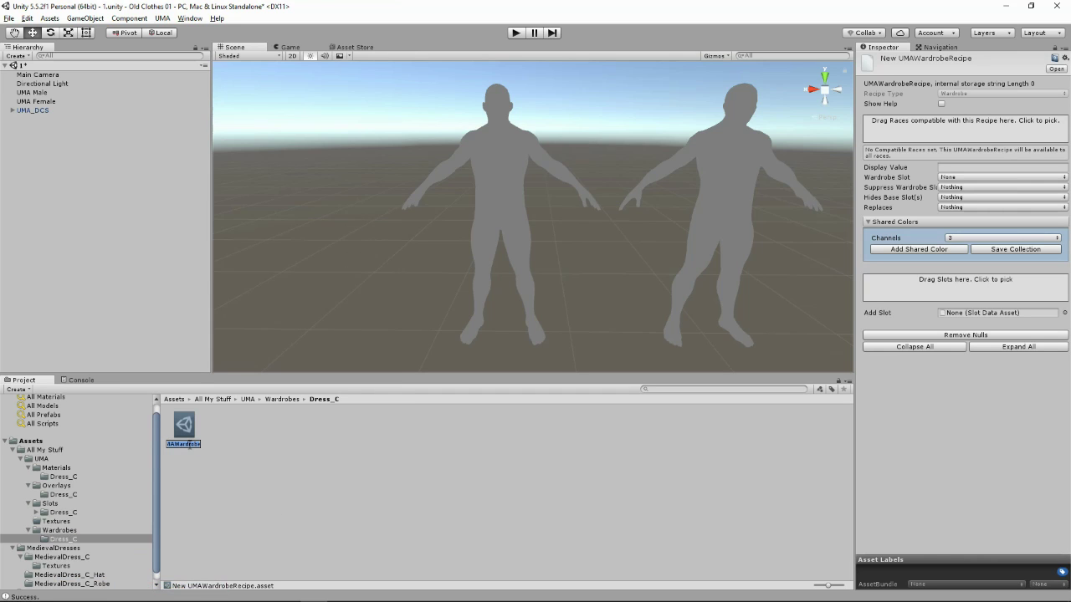
text(Dress_C)
key(Return)
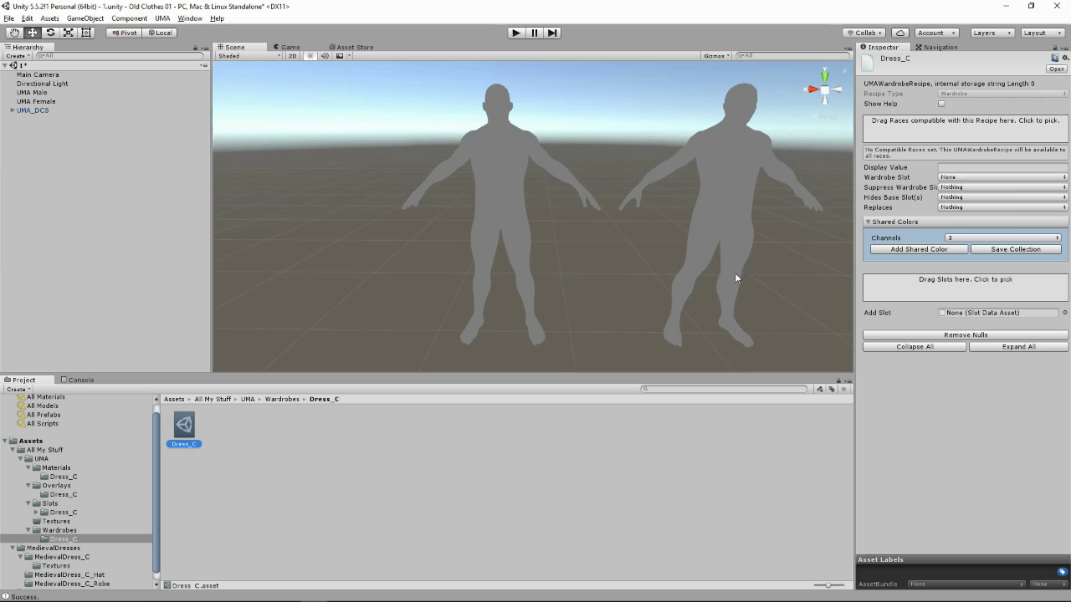
- Add Human Female DCS and Human Female as the recipe's compatible races and set its Display Value to Dress C
click(920, 125)
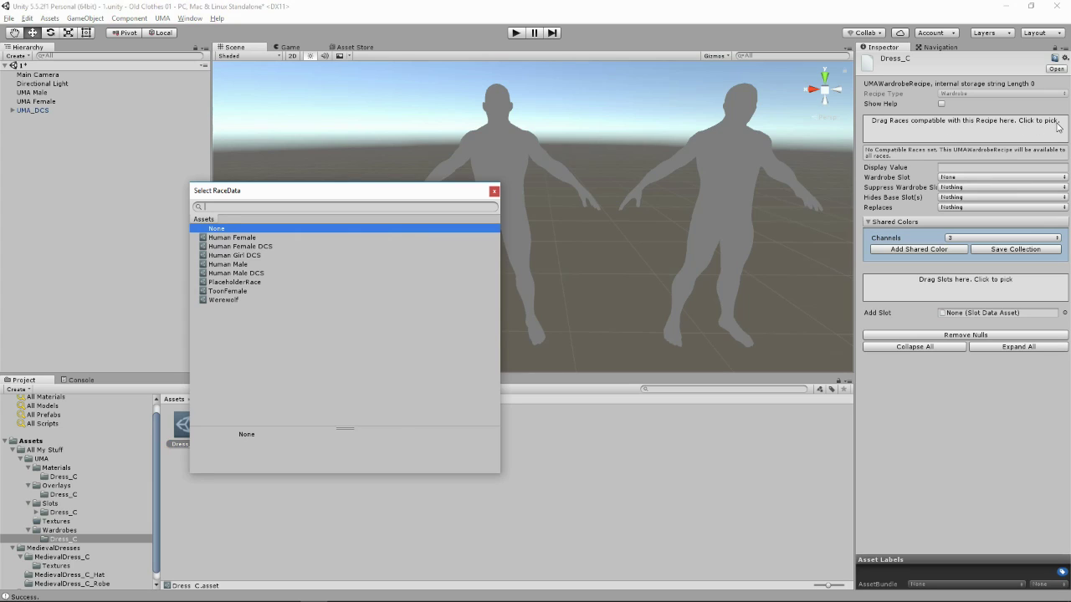
click(256, 248)
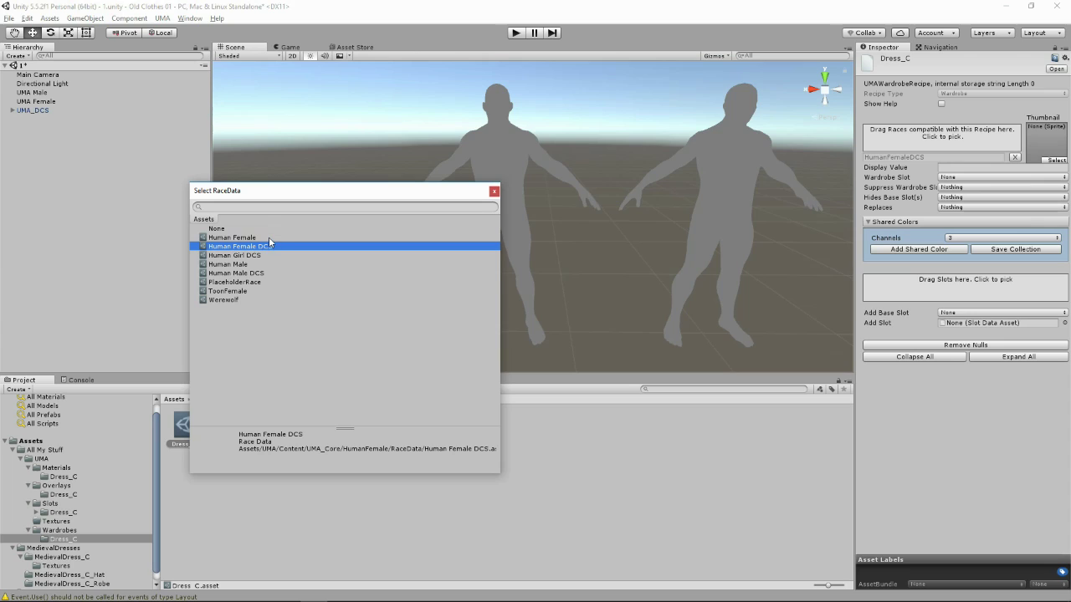
click(268, 238)
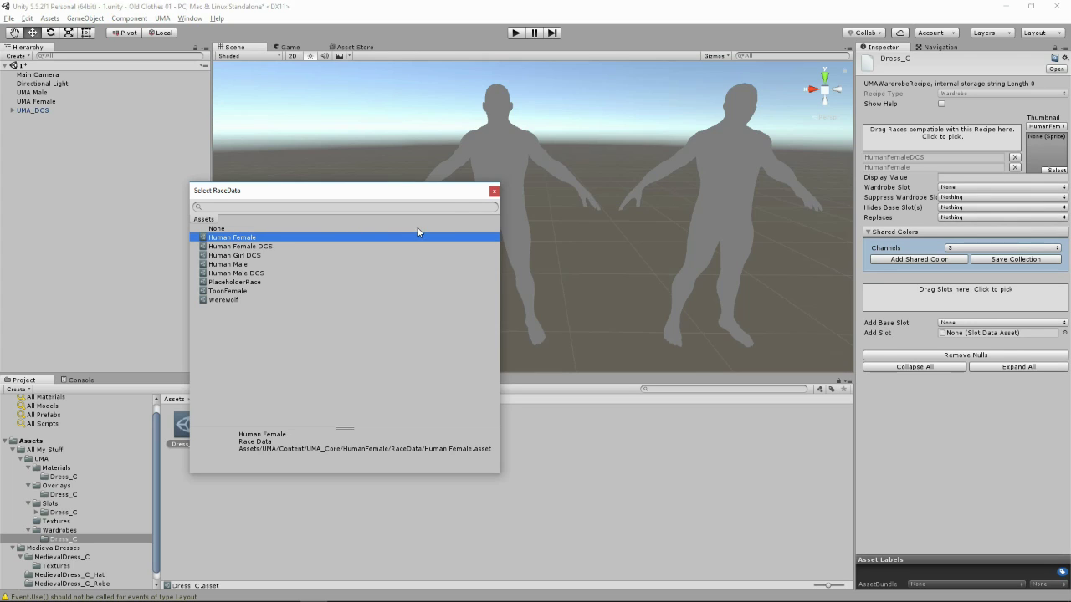
click(495, 191)
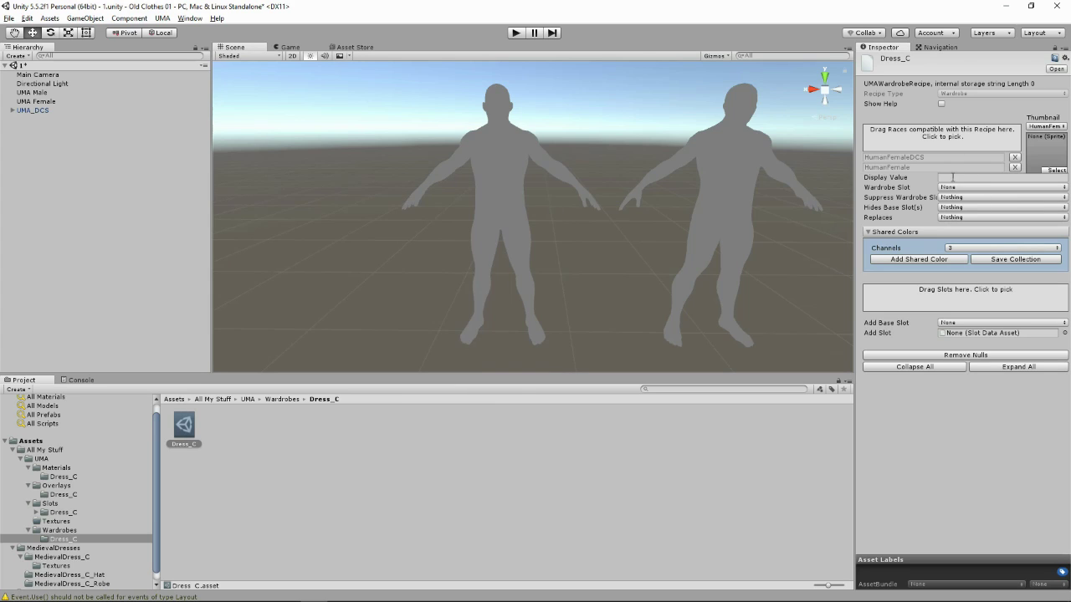
click(952, 177)
text(Dress C)
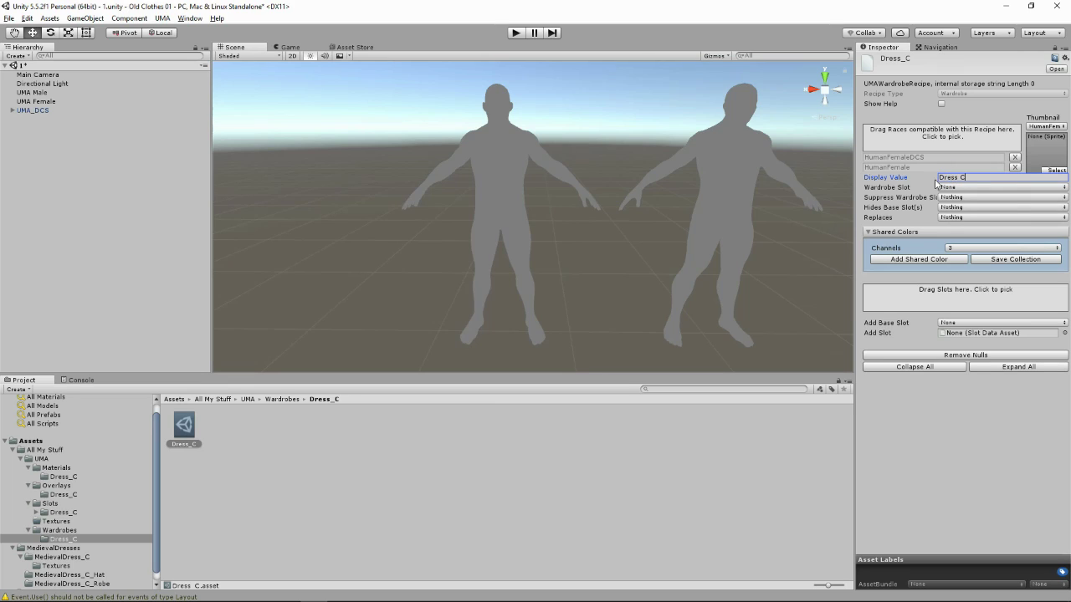
- Set the Dress_C recipe's Wardrobe Slot to Chest
click(955, 189)
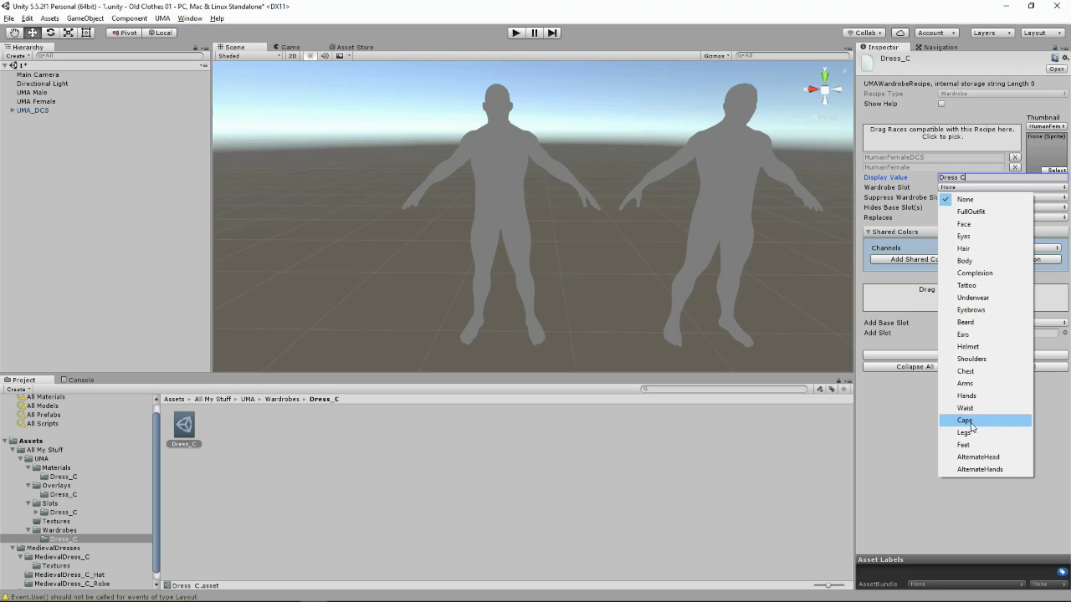
click(973, 374)
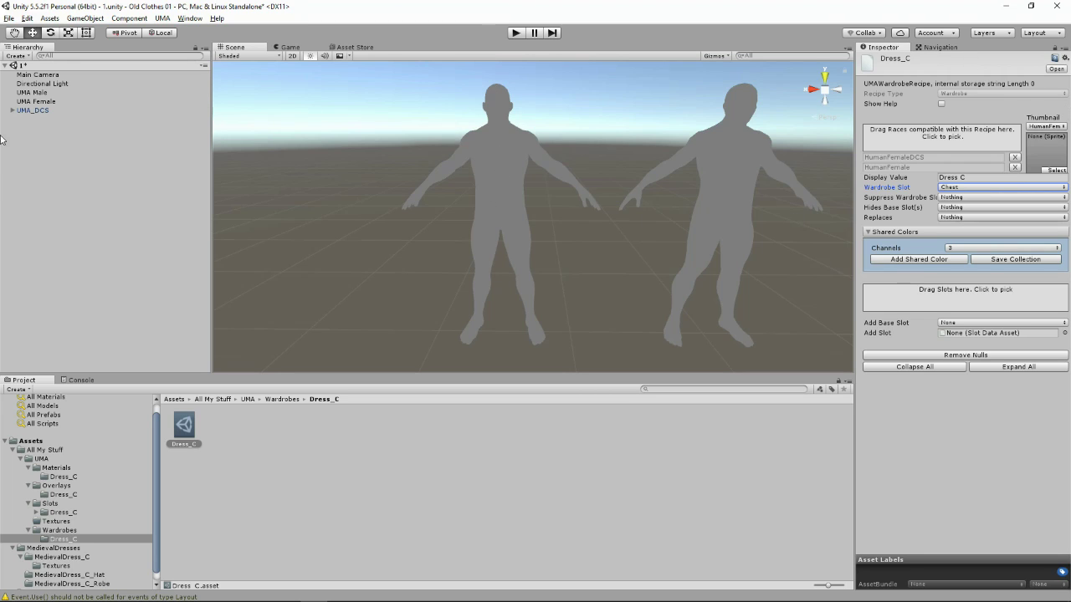
- Change the UMA Female avatar's placeholder Preview Model to Female
click(33, 102)
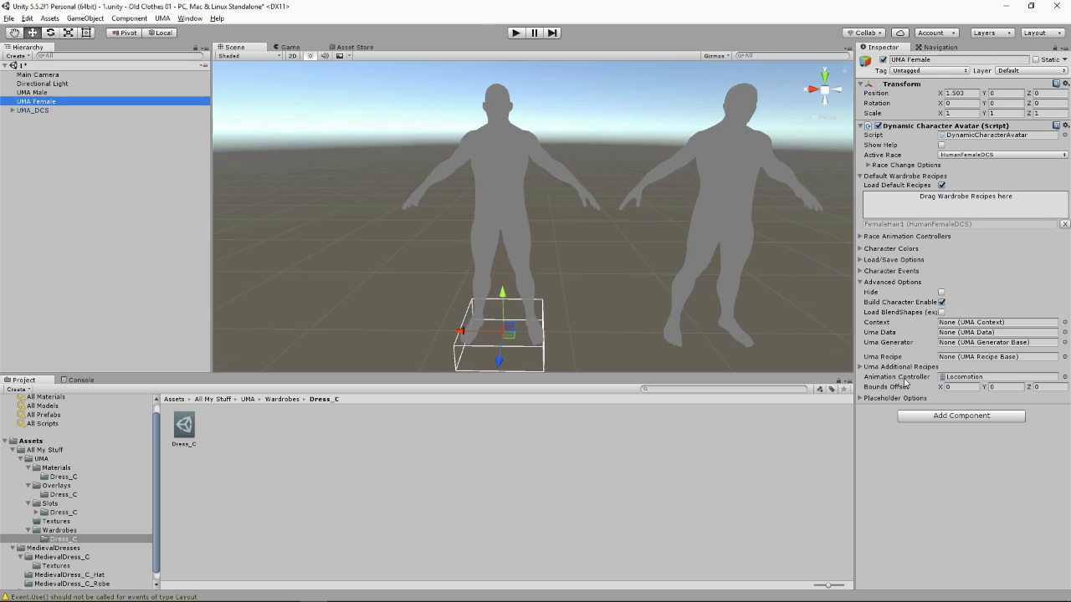
click(863, 399)
click(963, 418)
click(962, 444)
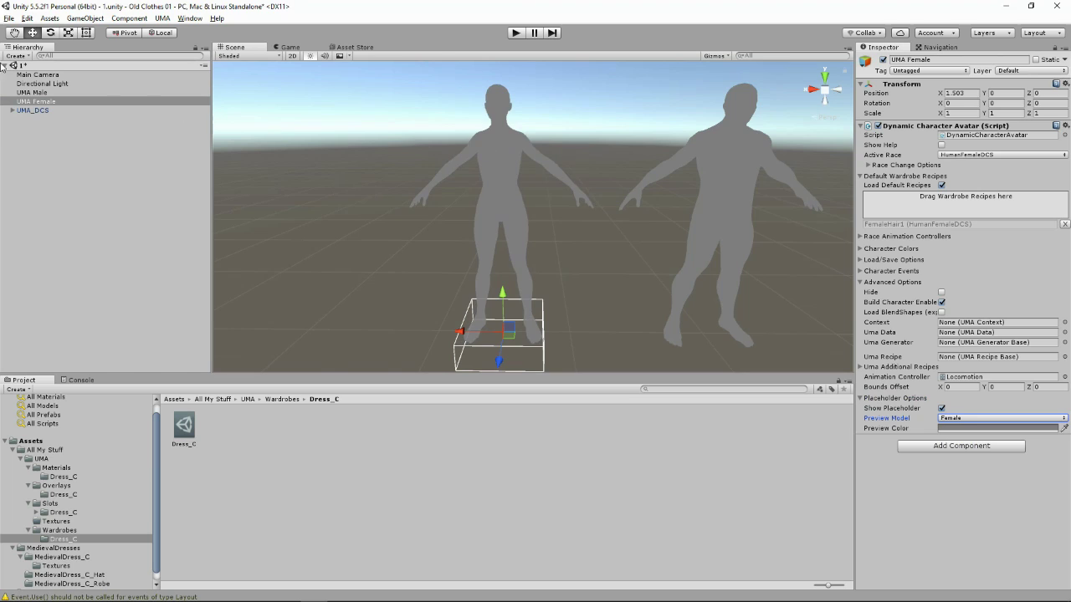
- Open the Dress_C wardrobe recipe for editing and move the three generated assets from the nested Slots/Dress_C/Dress_C folder up into Slots/Dress_C
click(188, 431)
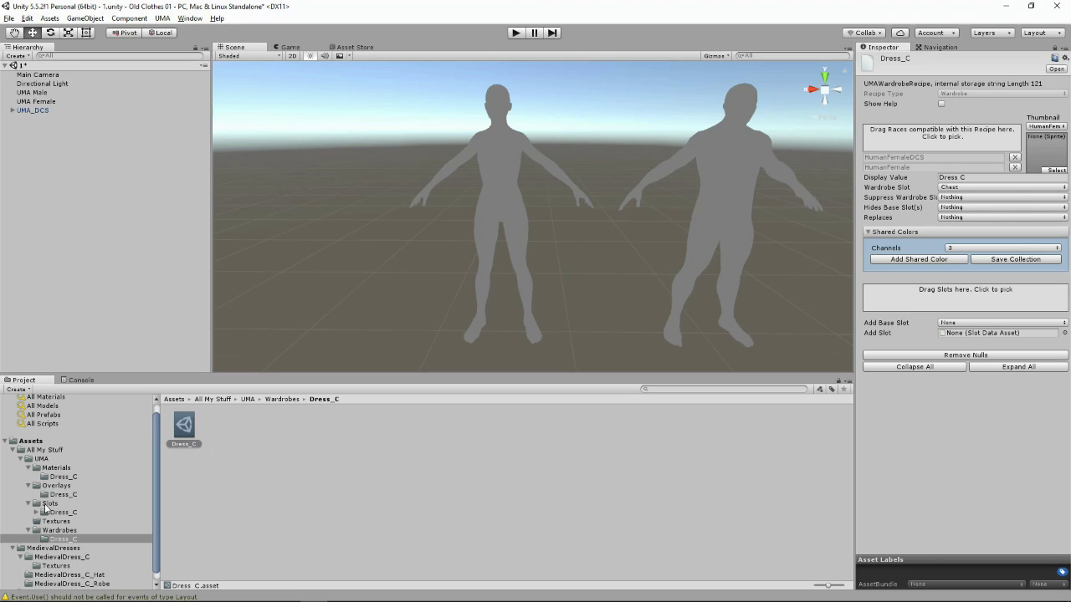
click(47, 512)
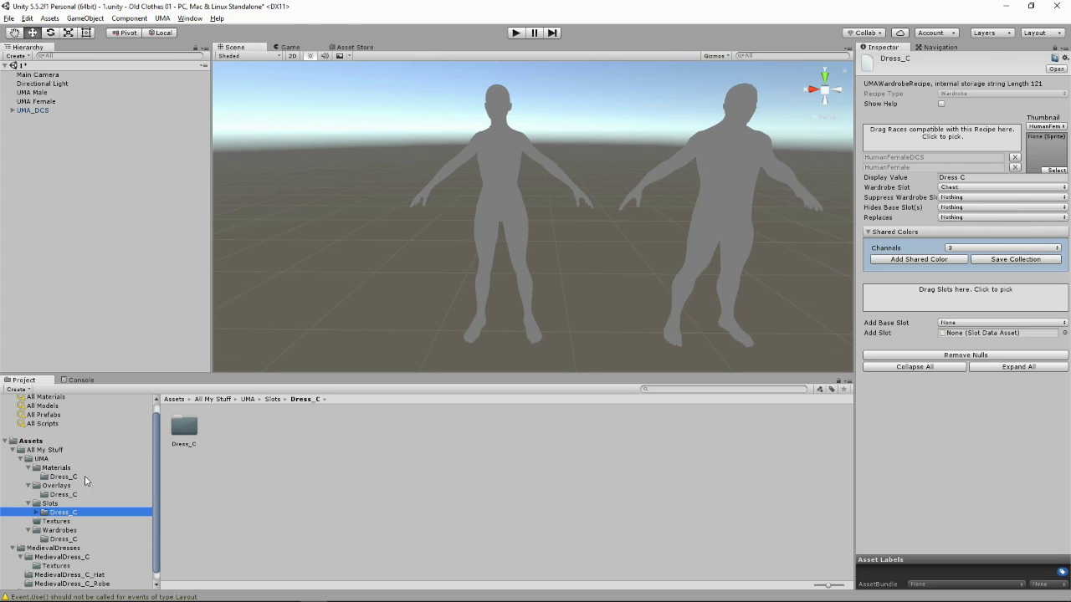
click(36, 513)
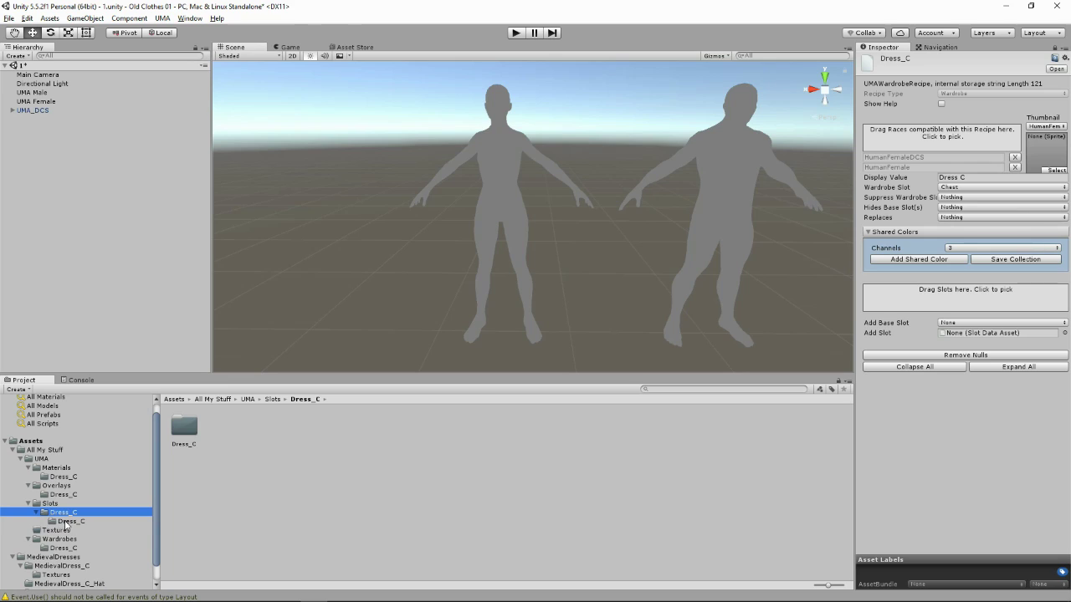
click(66, 522)
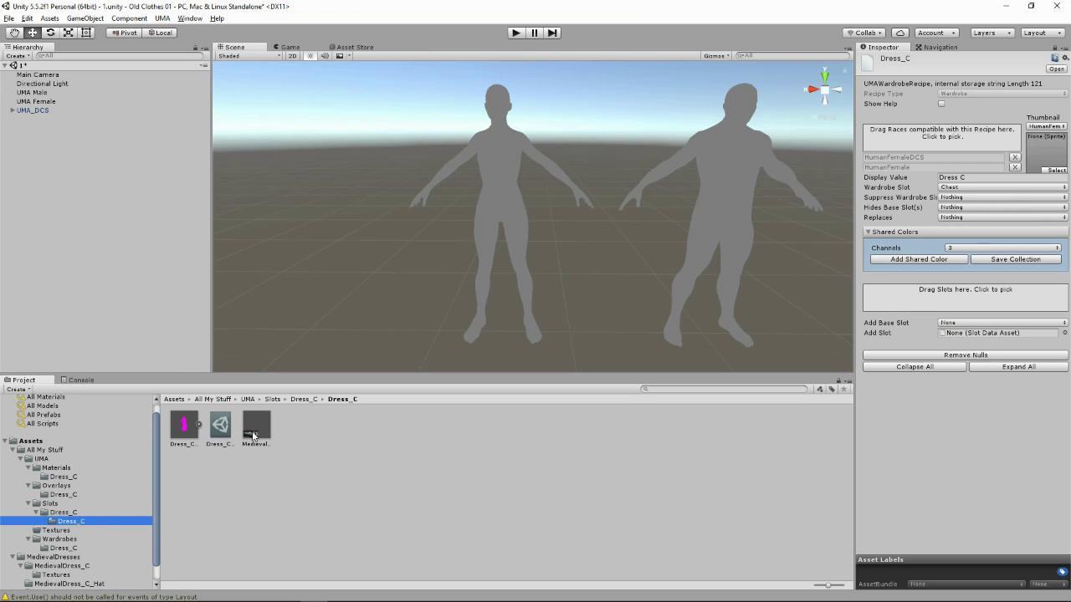
click(253, 435)
shift+click(184, 429)
drag(184, 428, 69, 507)
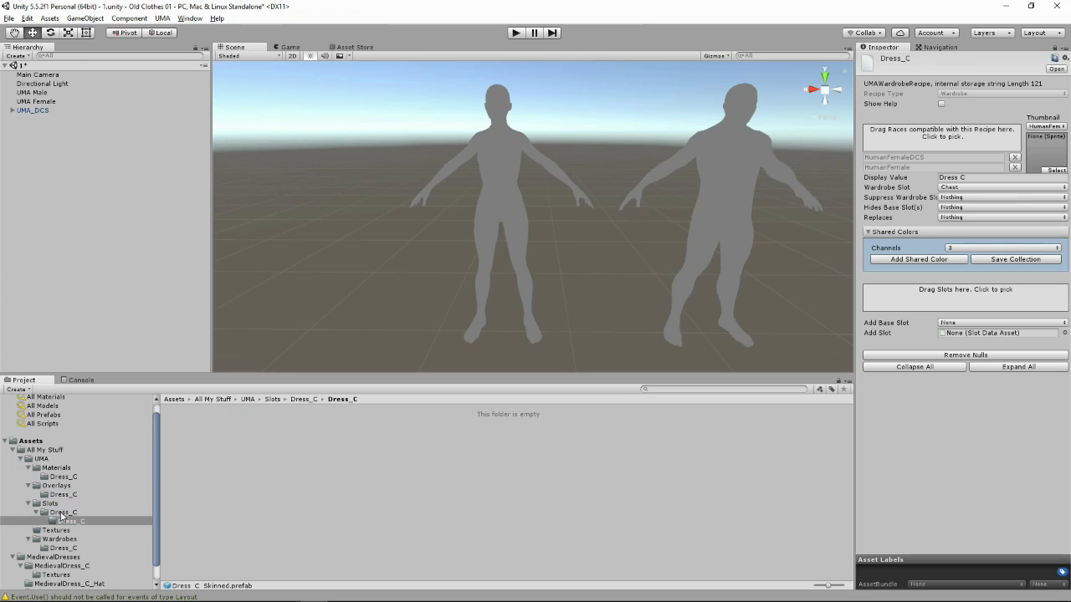
- Delete the empty nested Dress_C folder inside Slots/Dress_C
right_click(61, 519)
click(90, 338)
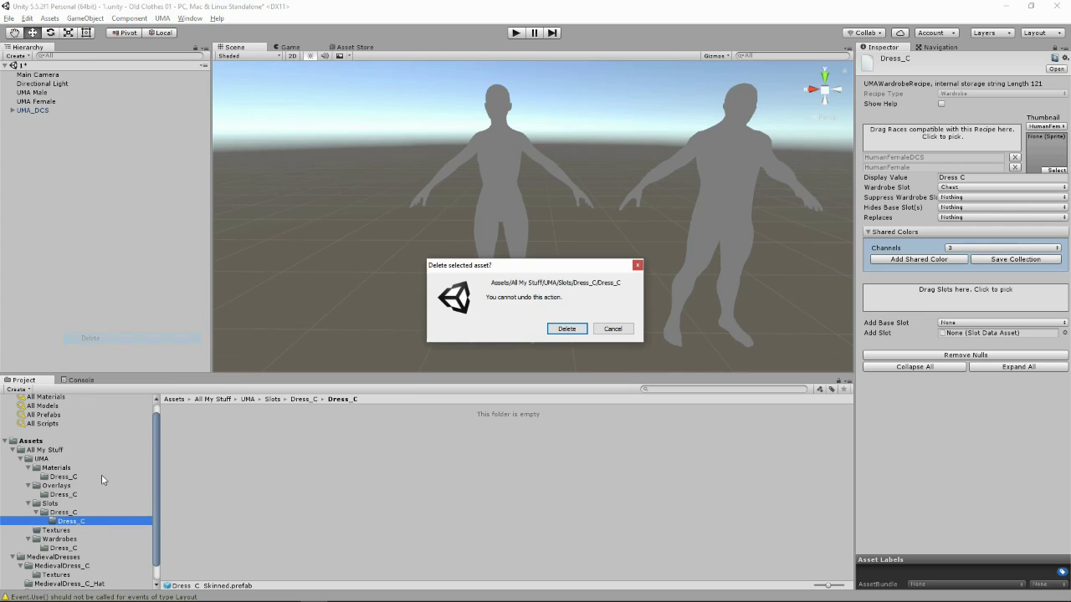
click(567, 329)
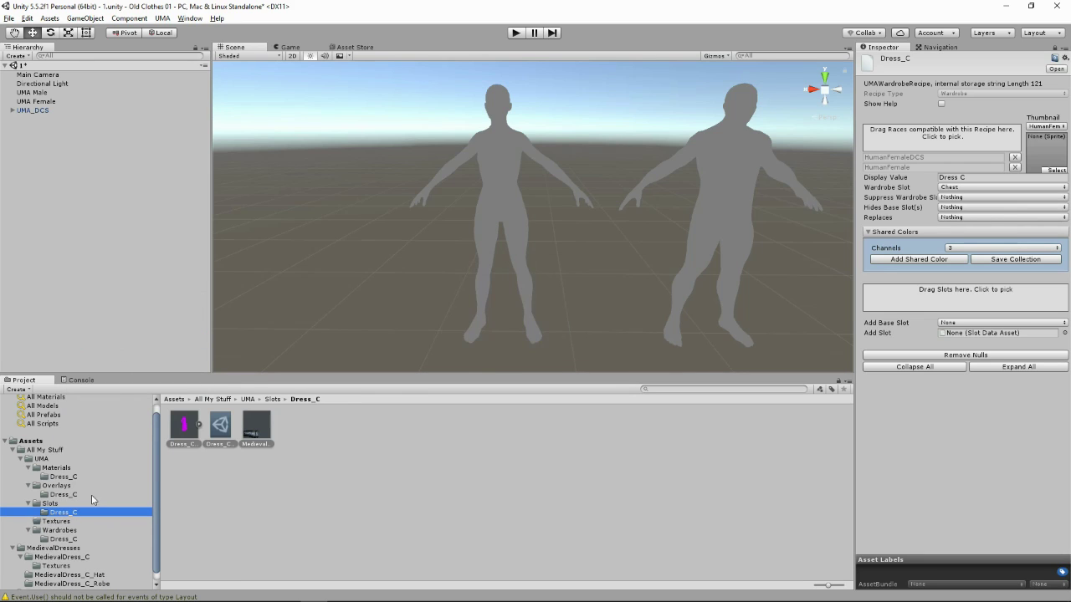
- Add the Dress_C_Slot asset to the Dress_C wardrobe recipe and assign the Dress_C overlay to that slot
click(217, 430)
drag(220, 430, 959, 293)
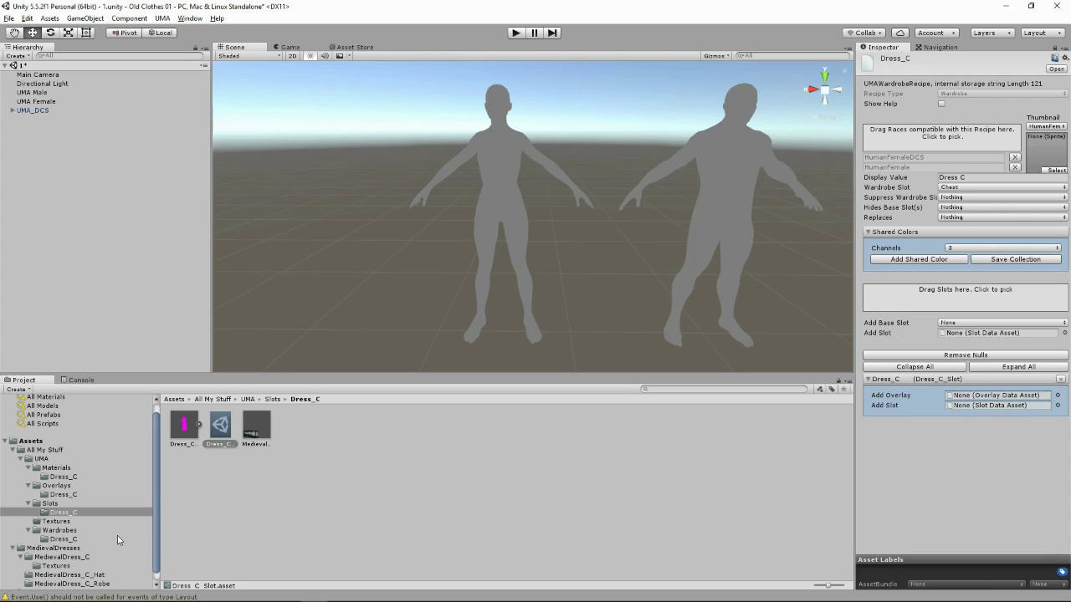
click(60, 497)
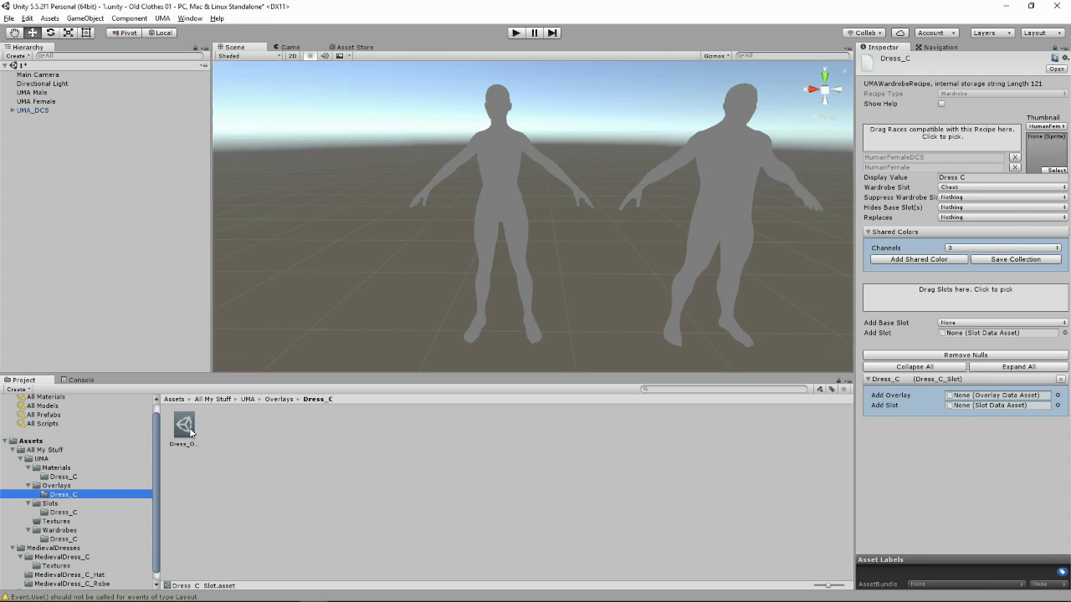
drag(190, 431, 973, 398)
scroll(936, 397, down, 2)
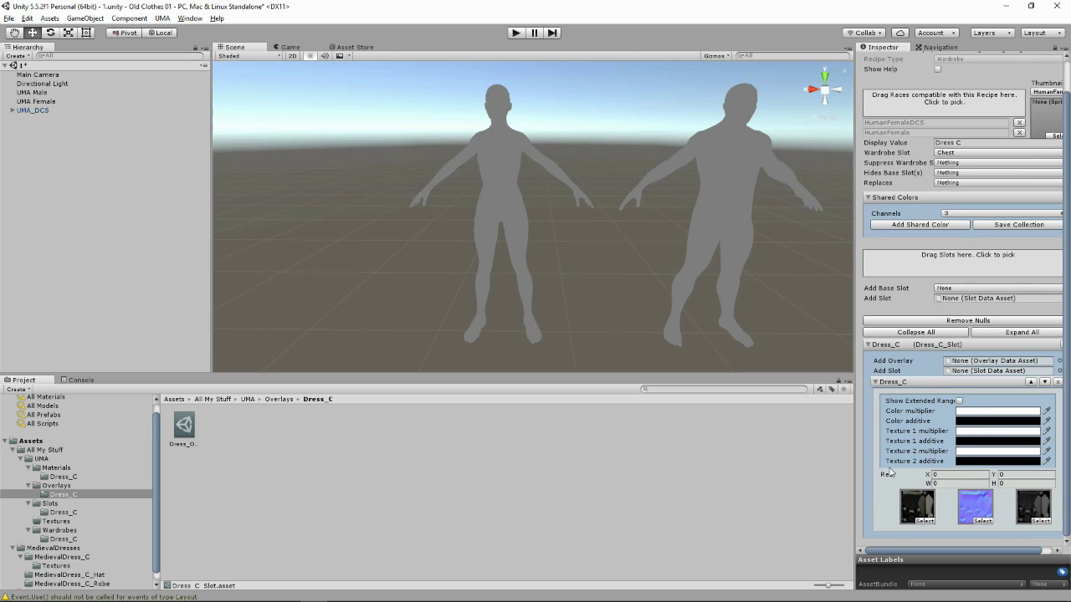
scroll(945, 448, up, 2)
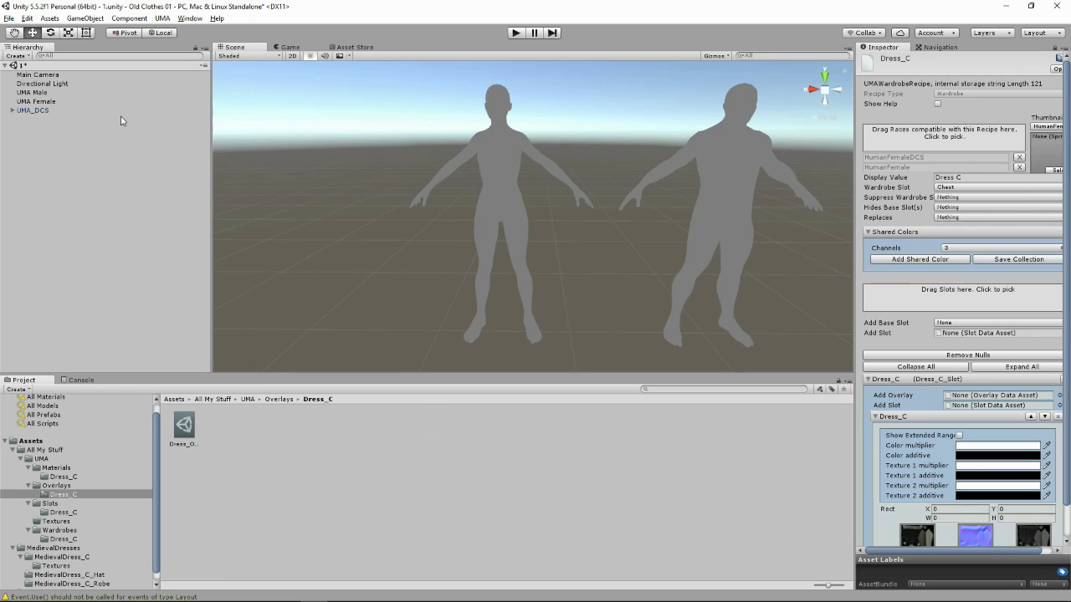
- Add the UMA folder from All My Stuff to the UMA Global Library's asset index
click(164, 20)
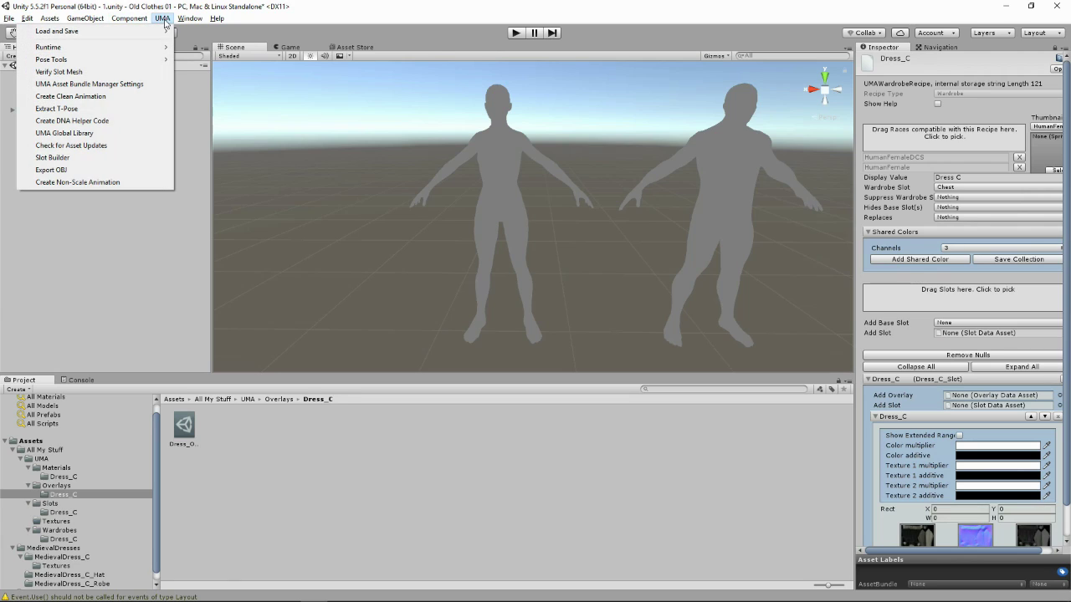
click(99, 136)
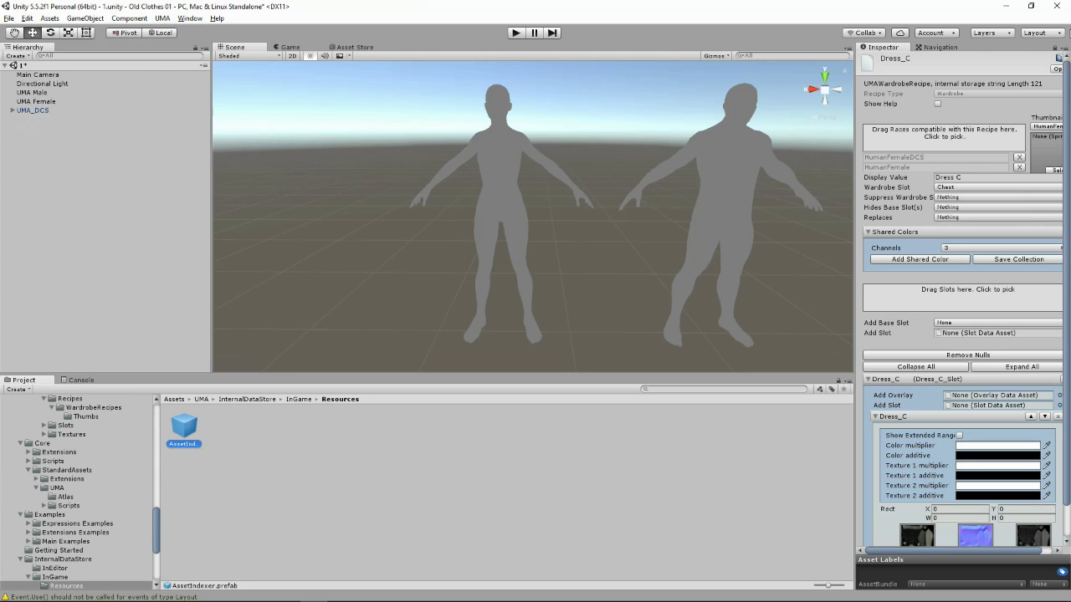
click(1056, 48)
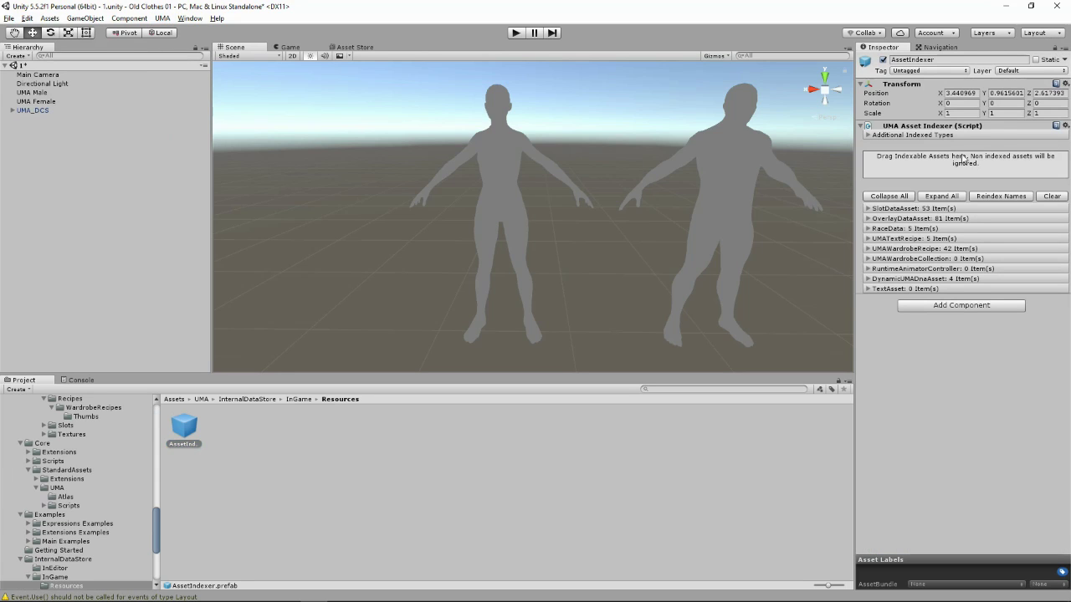
scroll(81, 485, up, 10)
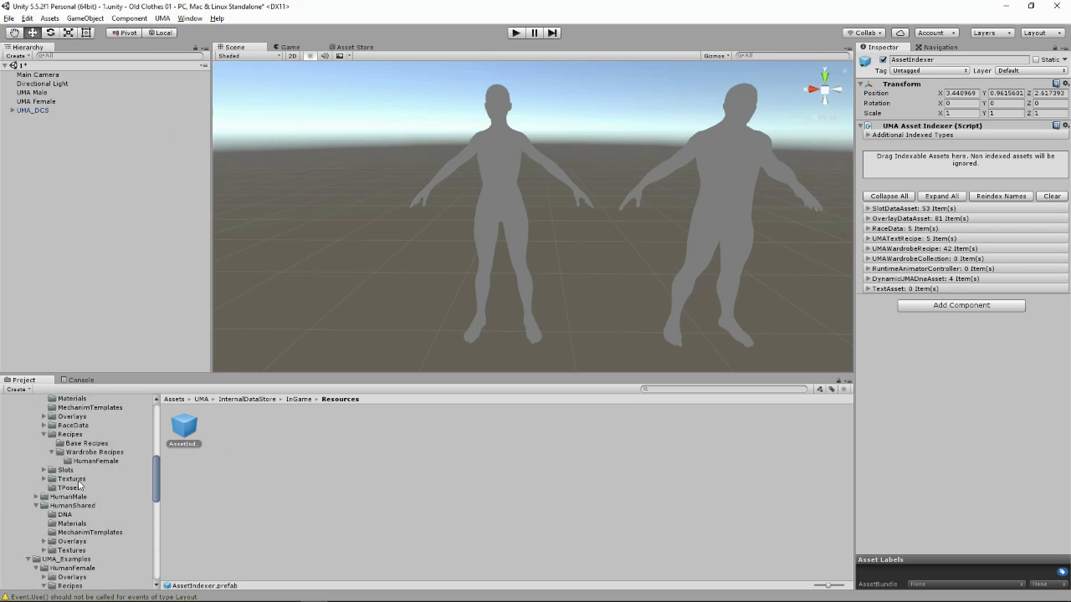
scroll(81, 486, up, 3)
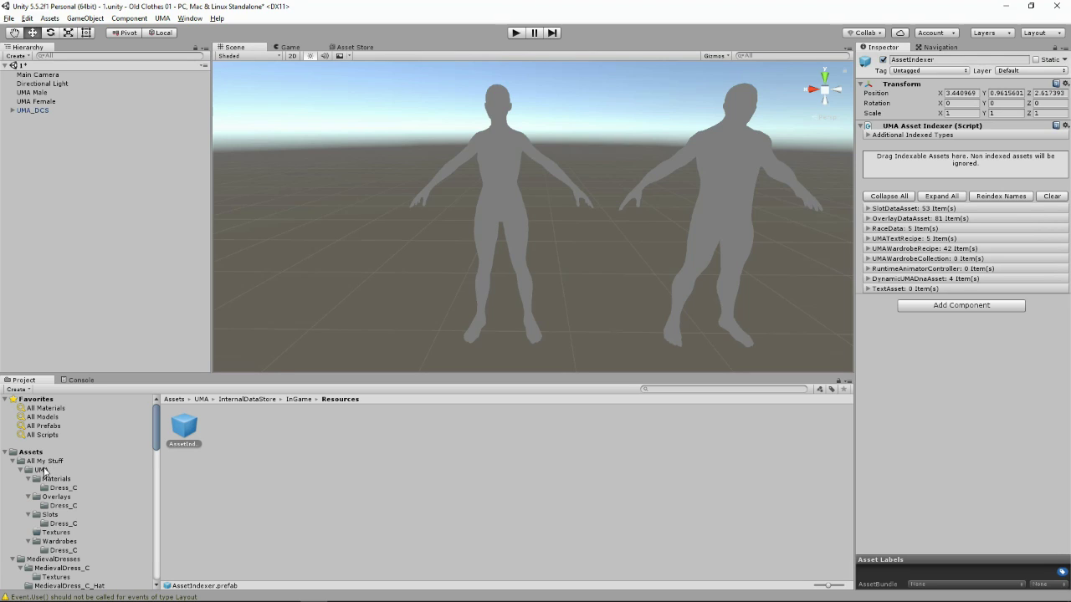
drag(31, 473, 939, 163)
- Add the Dress_C recipe to the UMA Female avatar's default wardrobe recipes and run the scene
click(37, 101)
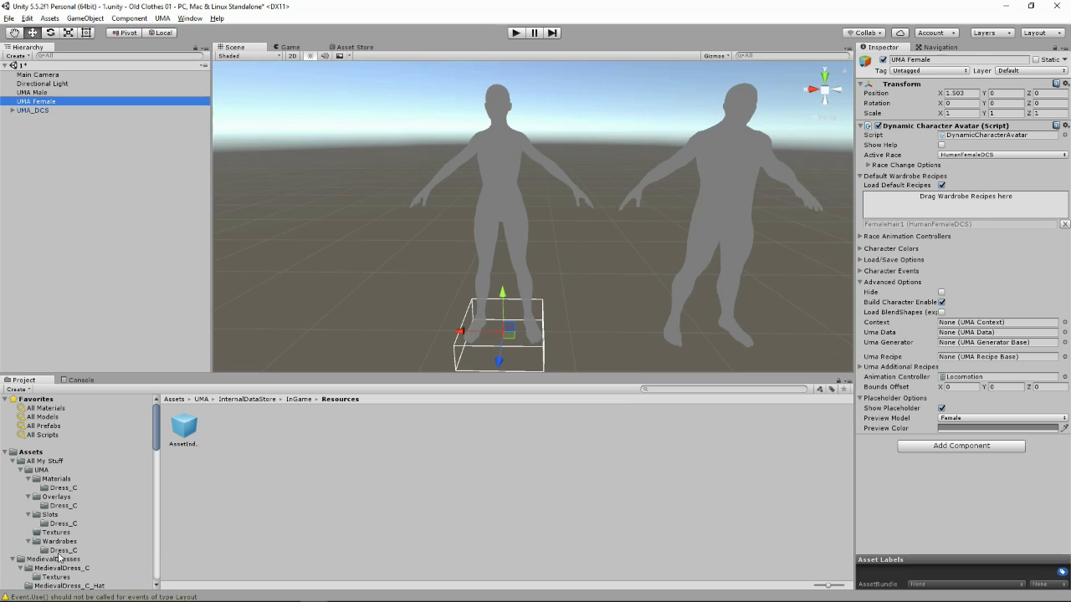
click(60, 551)
drag(184, 426, 972, 199)
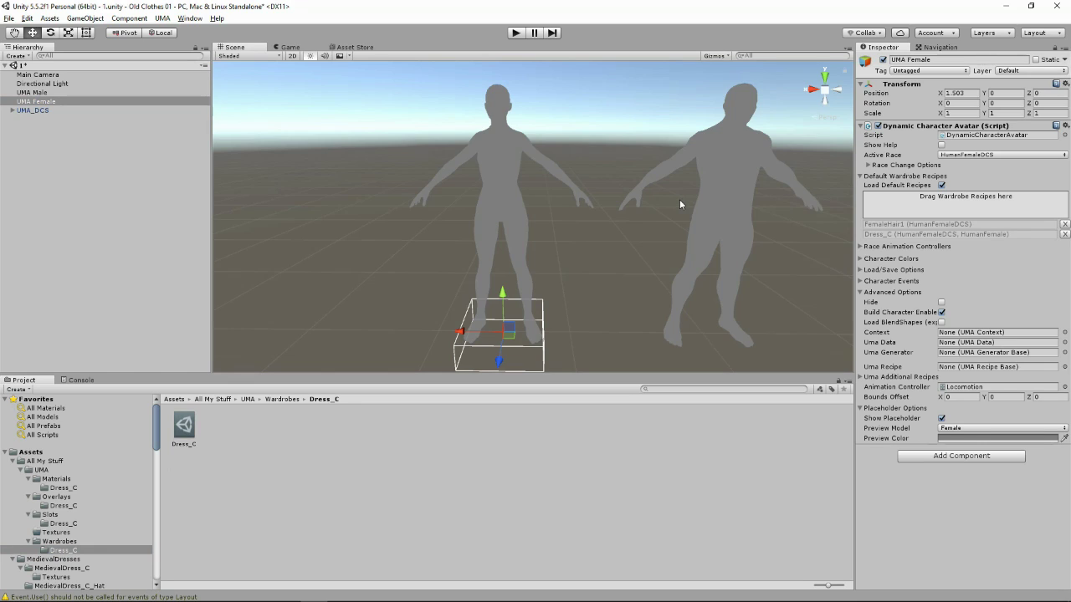
click(516, 33)
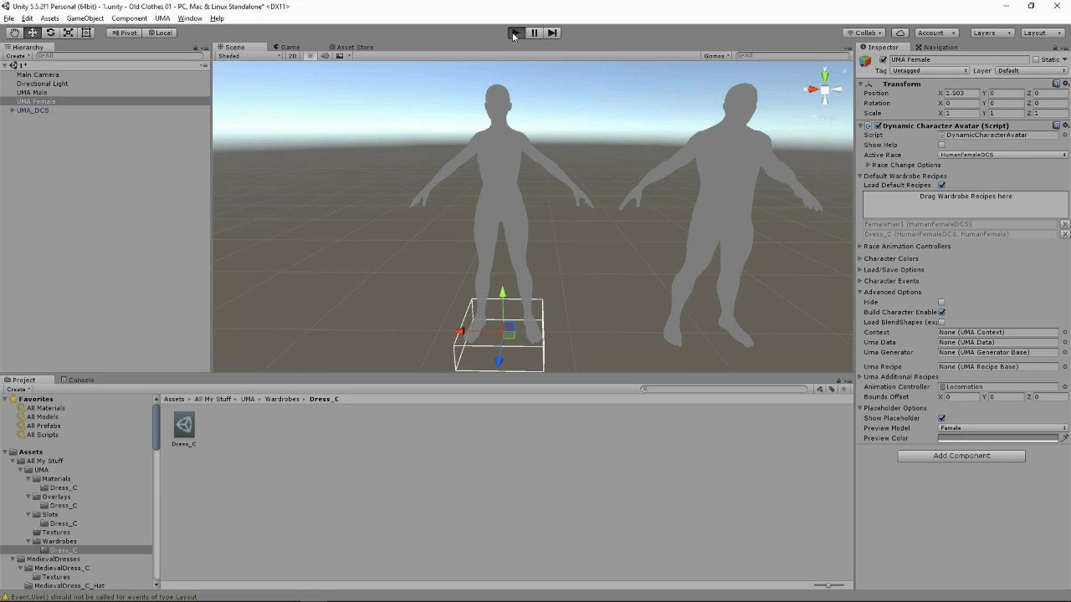